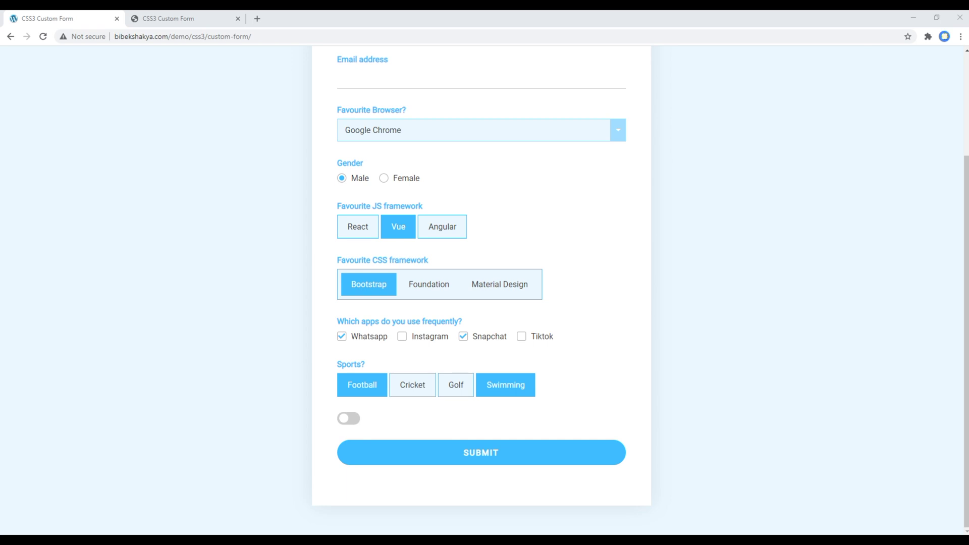
Flip the demo toggle switch on, then off again, leaving it in the off position
{"action": "left_click", "coordinate": [349, 422]}
{"action": "left_click", "coordinate": [350, 422]}
{"action": "left_click", "coordinate": [349, 422]}
Highlight the checkbox input and slider span lines inside label.switch in index.html
{"action": "key", "text": "alt+Tab"}
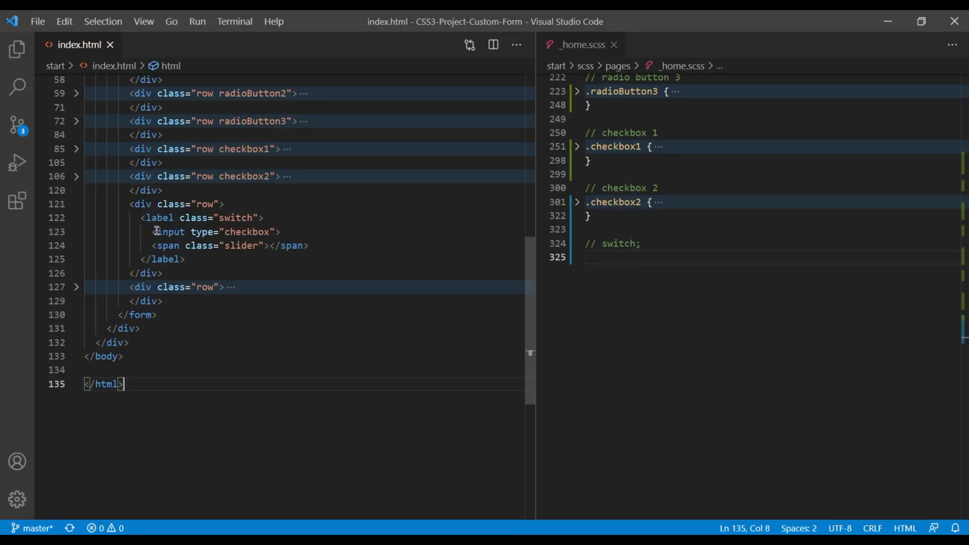
{"action": "left_click_drag", "start_coordinate": [158, 233], "coordinate": [276, 232]}
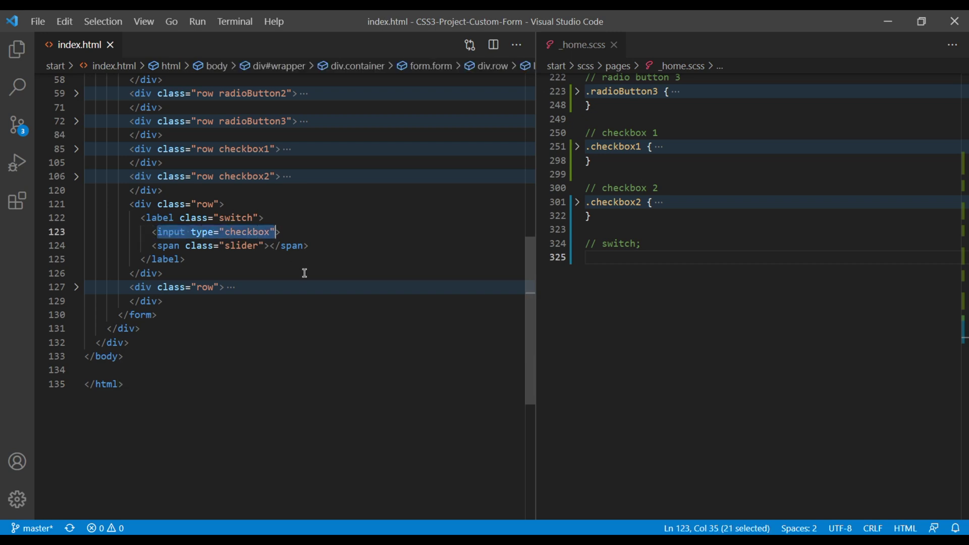
{"action": "left_click_drag", "start_coordinate": [168, 245], "coordinate": [260, 246]}
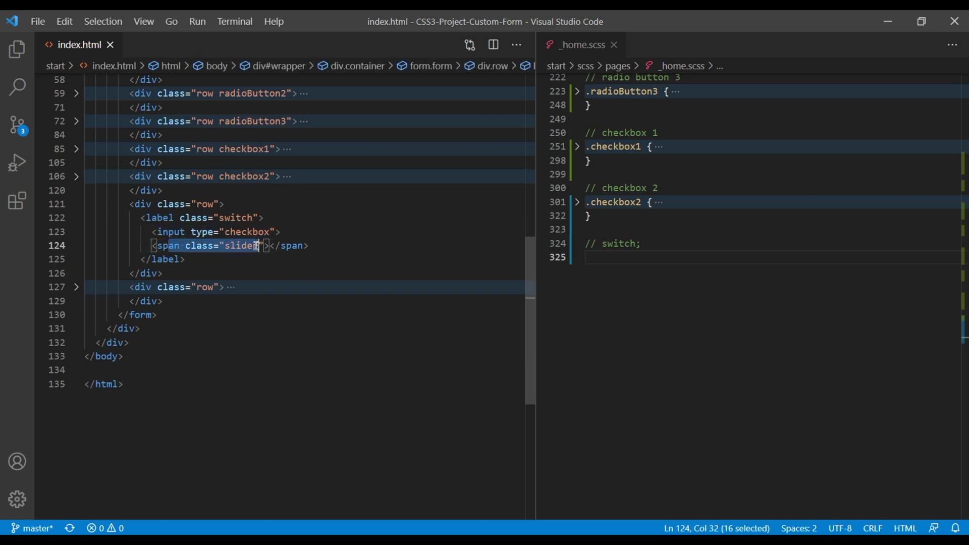
{"action": "left_click", "coordinate": [259, 348]}
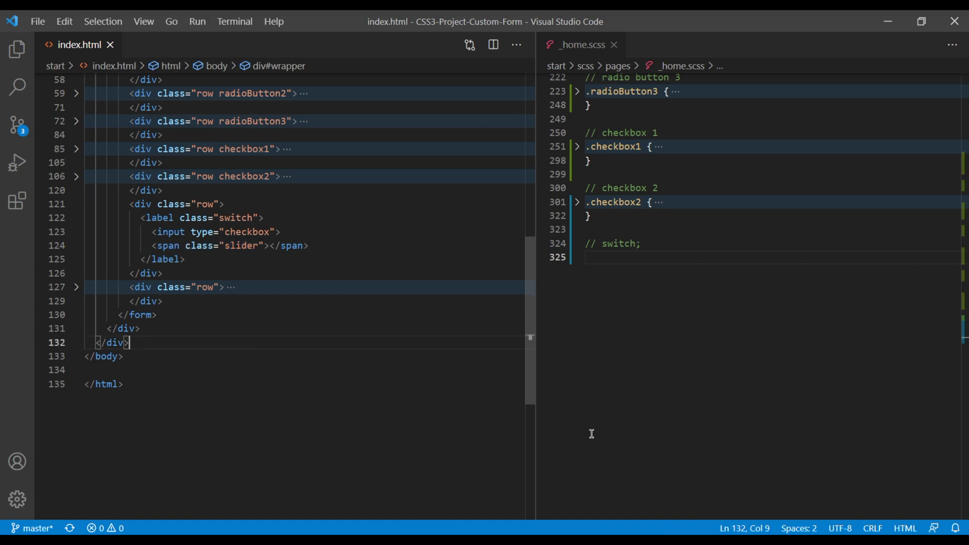
Turn the demo toggle off and back on, then view the local index.html tab
{"action": "key", "text": "alt+Tab"}
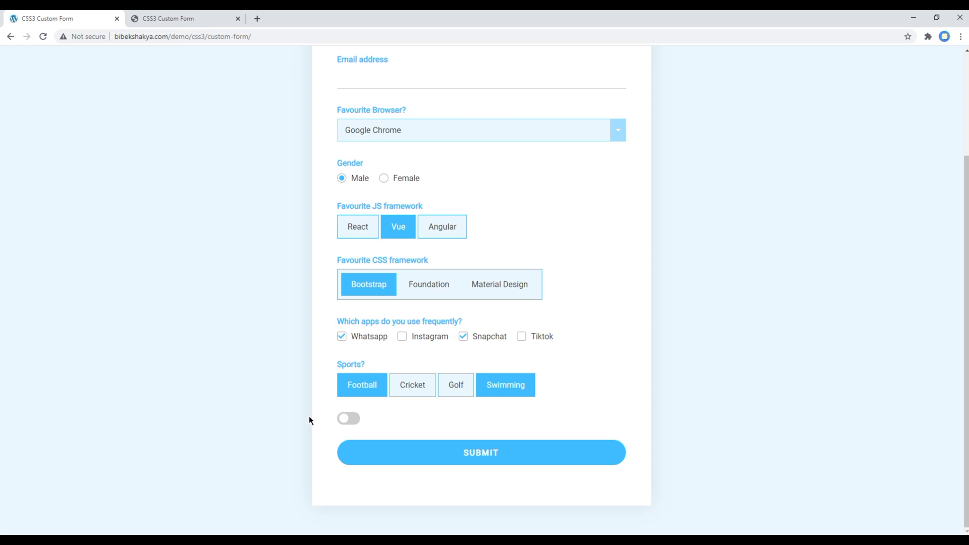
{"action": "left_click", "coordinate": [349, 425]}
{"action": "left_click", "coordinate": [349, 425]}
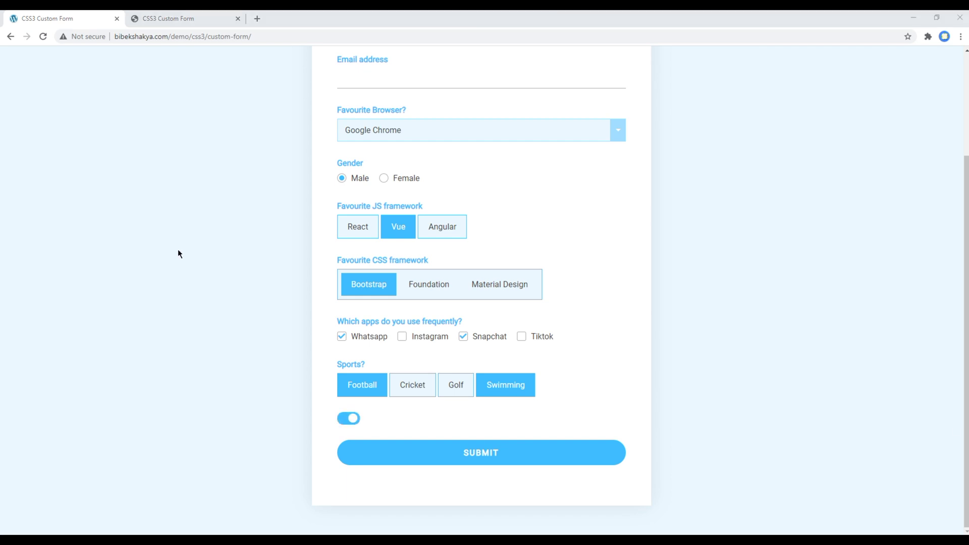
{"action": "left_click", "coordinate": [185, 20]}
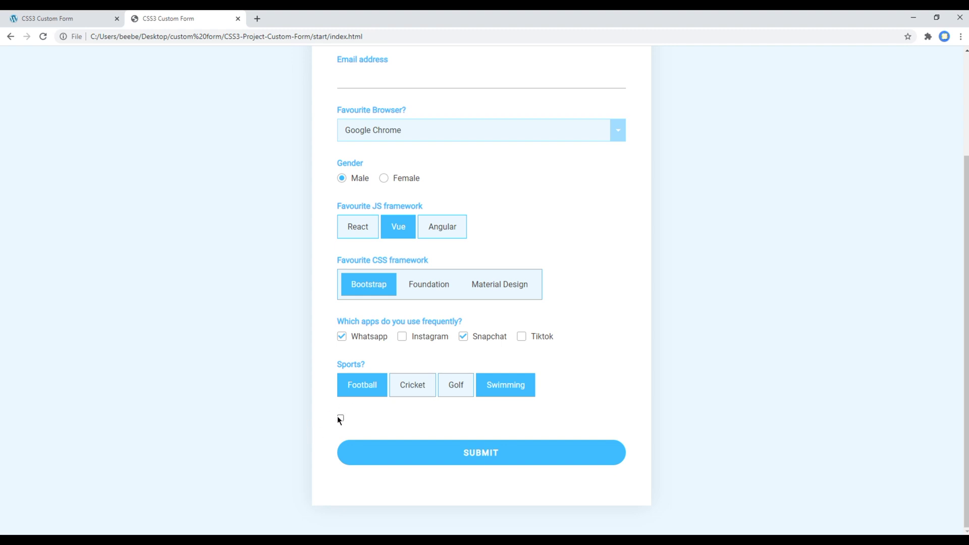
Under // switch, add .switch hiding input[type="checkbox"] with position absolute and left -999px
{"action": "key", "text": "alt+Tab"}
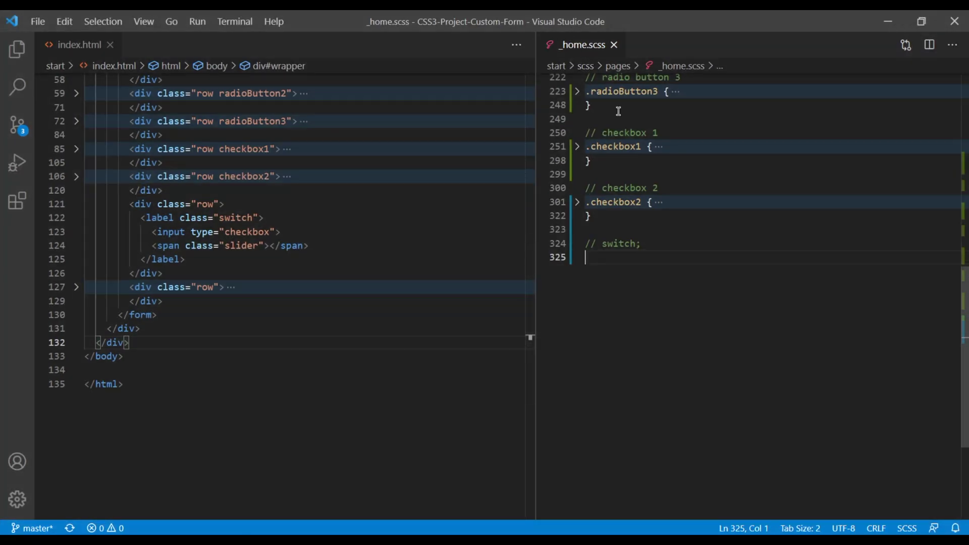
{"action": "double_click", "coordinate": [239, 218]}
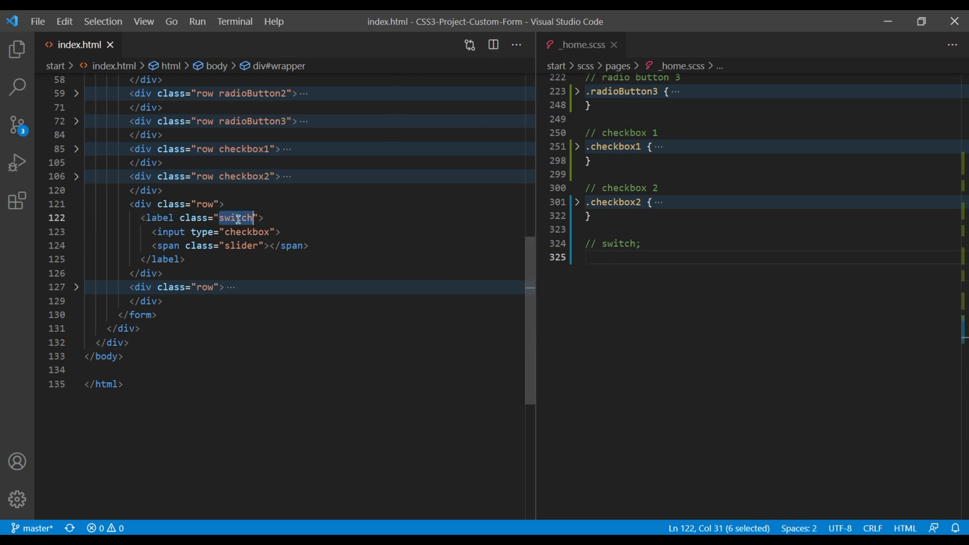
{"action": "left_click", "coordinate": [646, 327]}
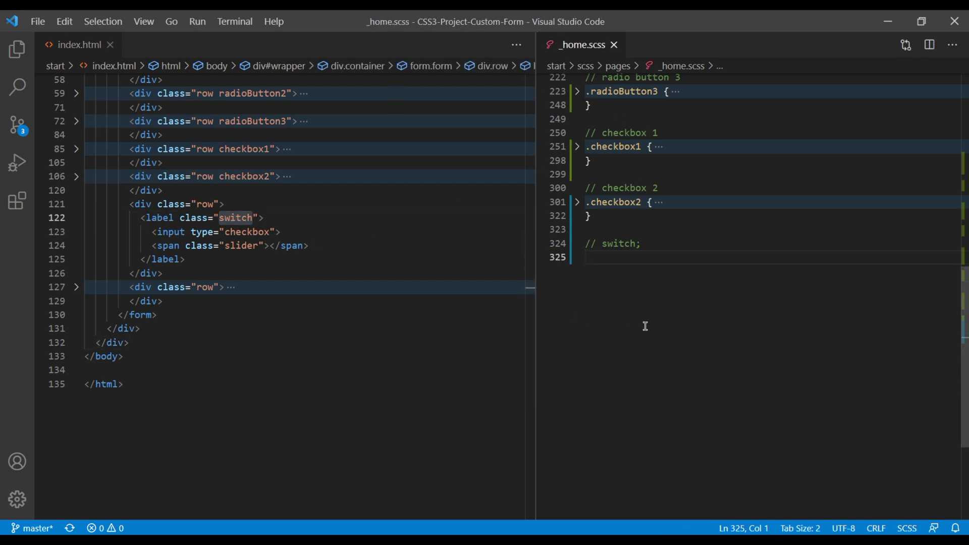
{"action": "type", "text": ".switch {"}
{"action": "key", "text": "Return"}
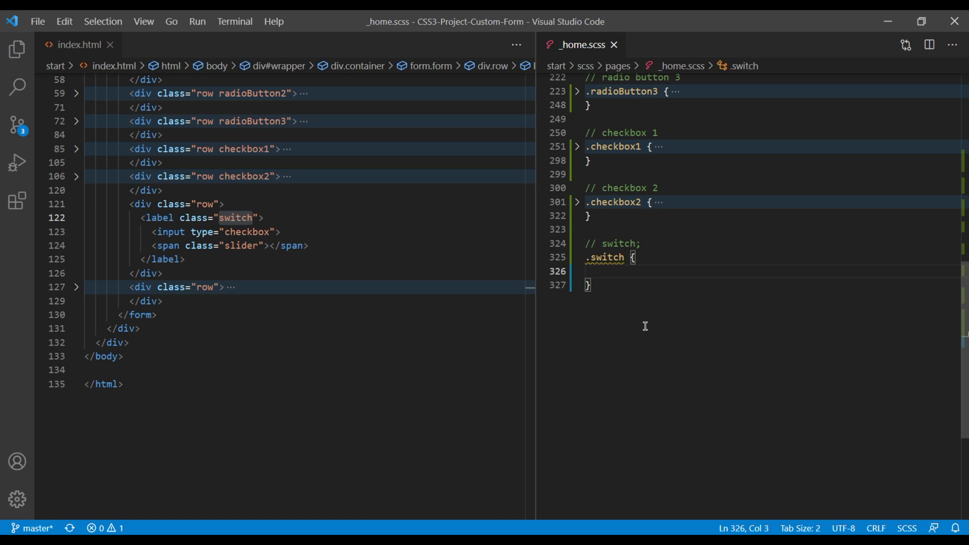
{"action": "type", "text": "input[ty"}
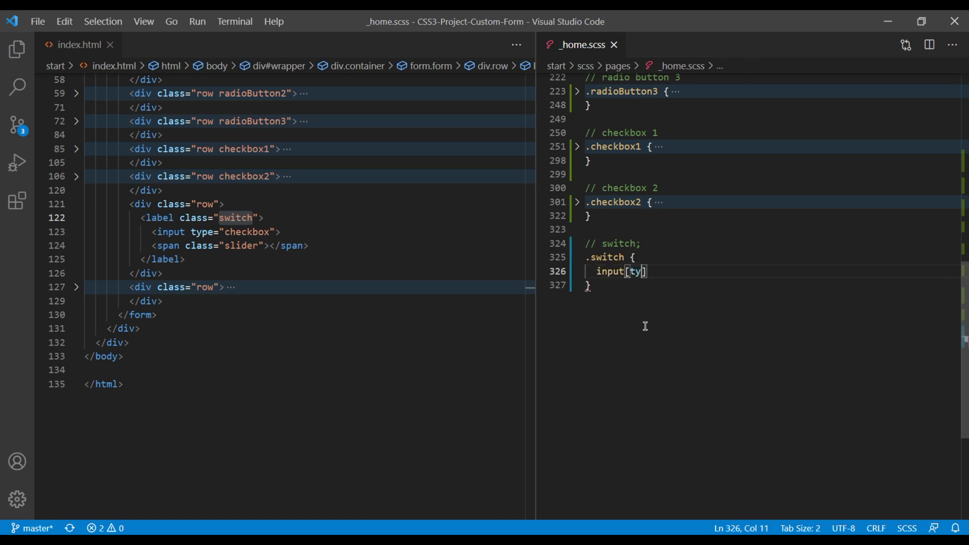
{"action": "type", "text": "pe=\"chek"}
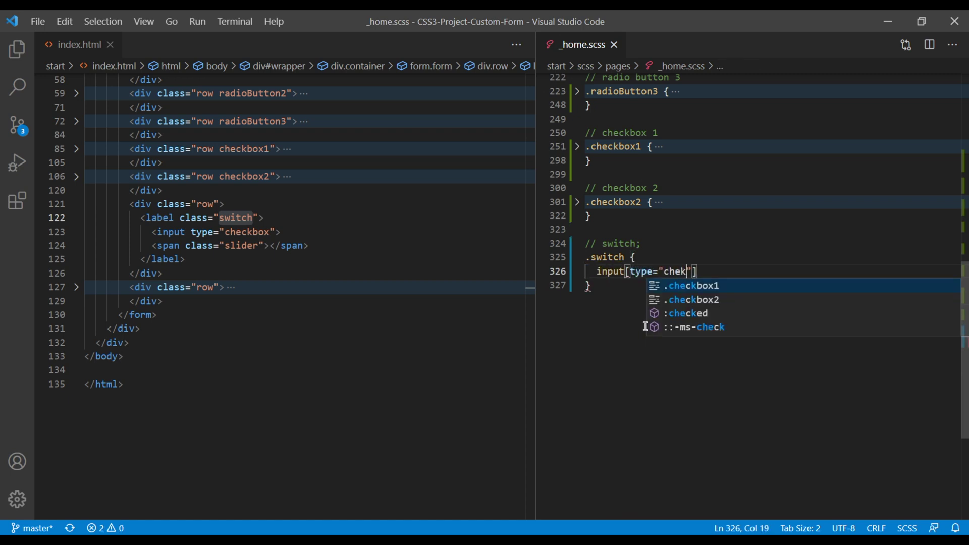
{"action": "type", "text": "b"}
{"action": "key", "text": "BackSpace"}
{"action": "key", "text": "BackSpace"}
{"action": "type", "text": "ckbox"}
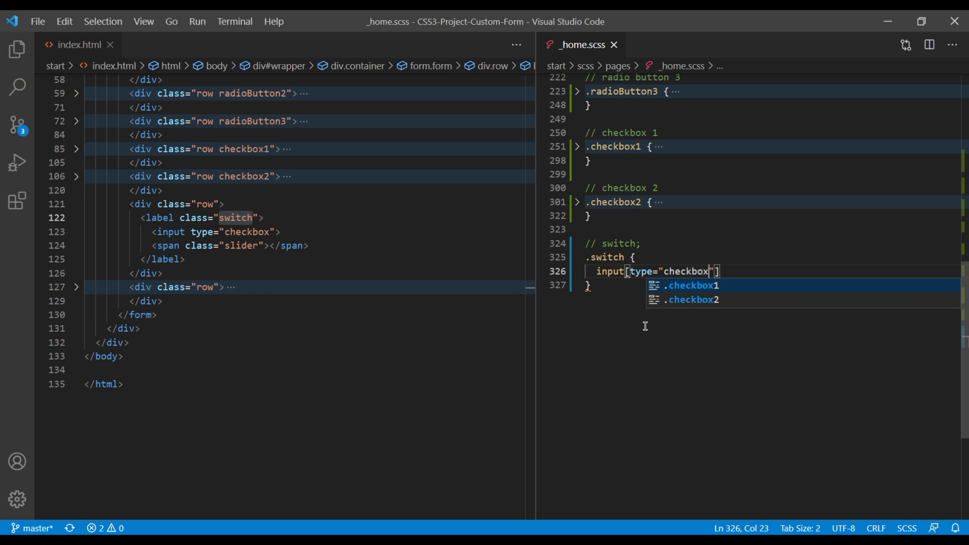
{"action": "type", "text": "\"] {"}
{"action": "key", "text": "Return"}
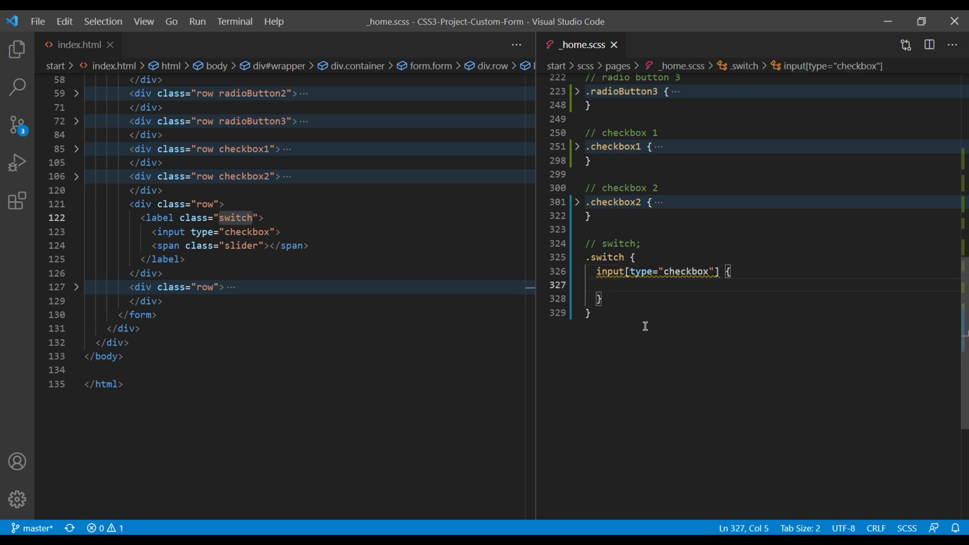
{"action": "type", "text": "position: absolute;"}
{"action": "key", "text": "Return"}
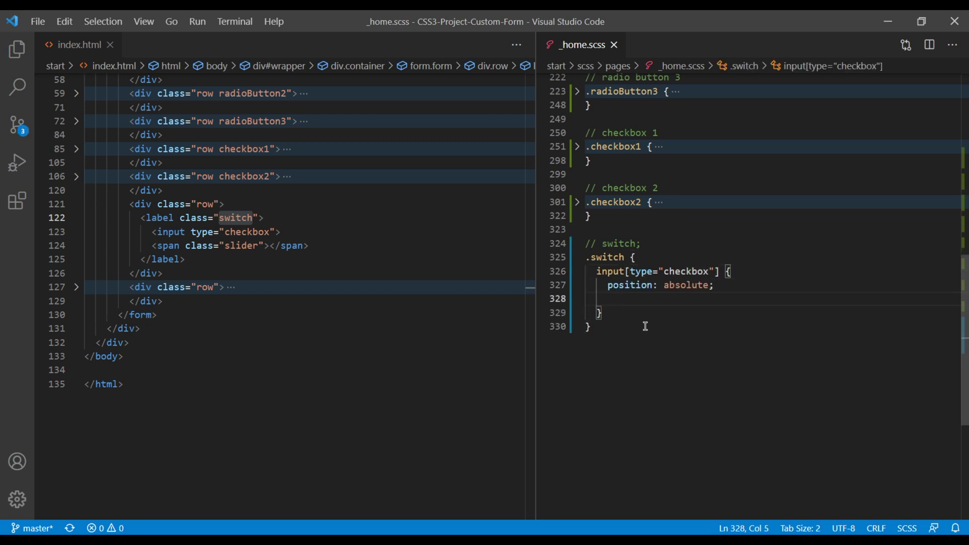
{"action": "type", "text": "left: -"}
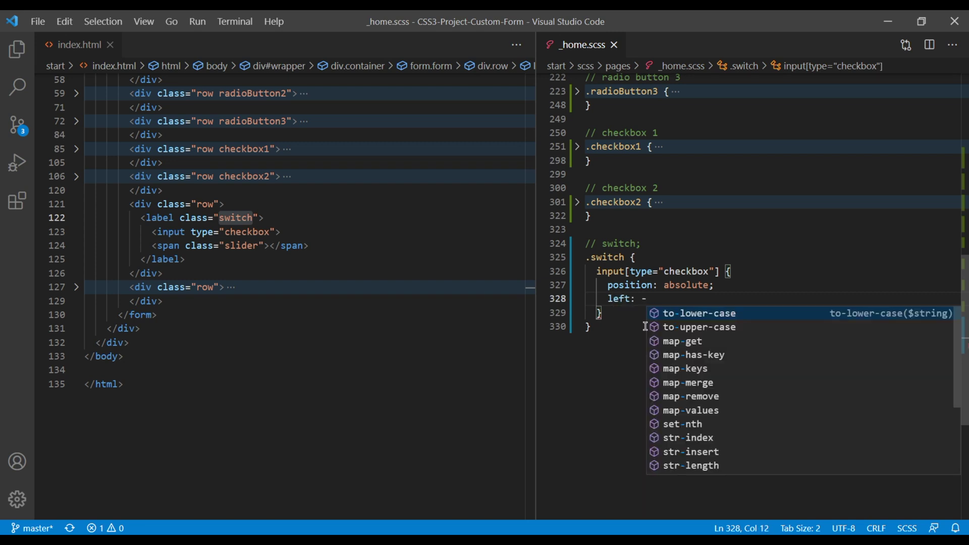
{"action": "type", "text": "999px;"}
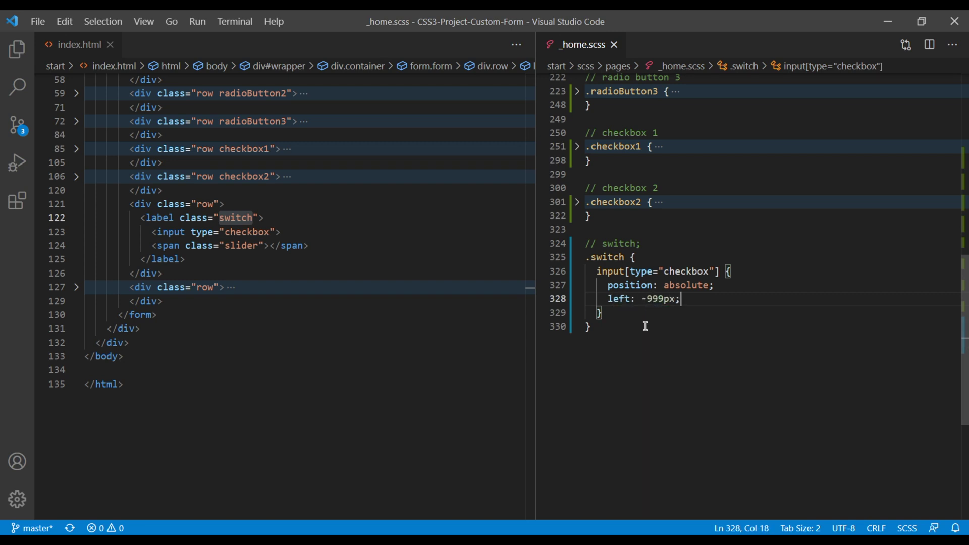
{"action": "left_click", "coordinate": [645, 326]}
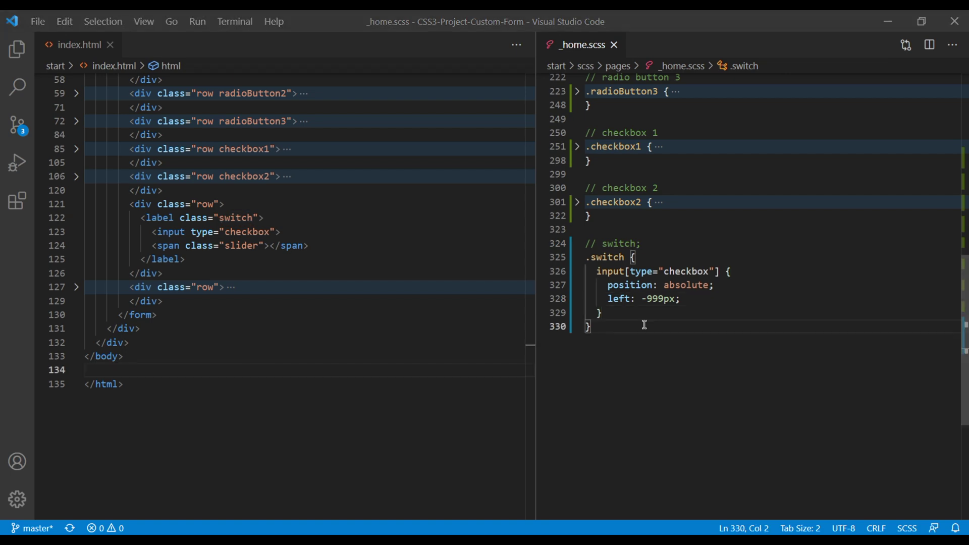
Reload the local form to confirm the plain checkbox is gone, then revisit the demo tab
{"action": "left_click", "coordinate": [134, 514]}
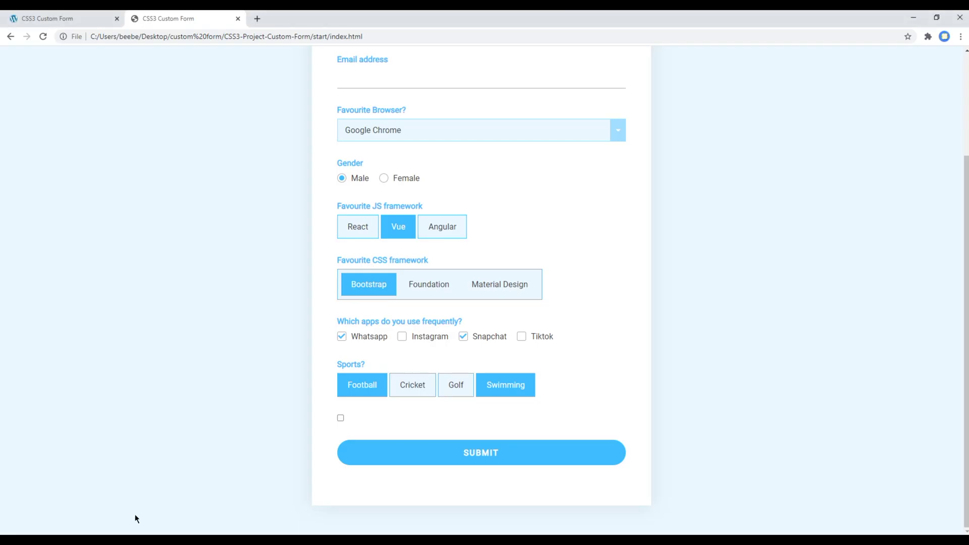
{"action": "left_click", "coordinate": [44, 37]}
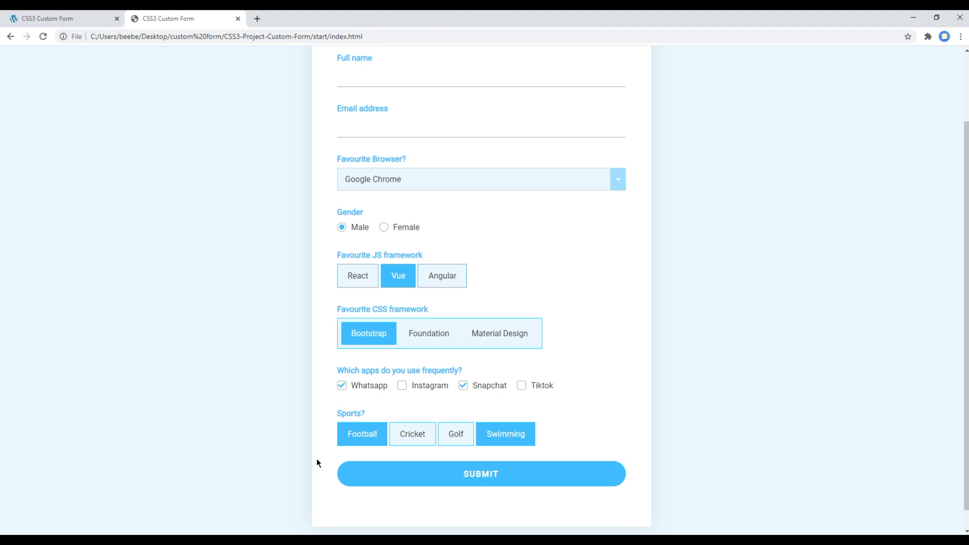
{"action": "left_click", "coordinate": [51, 15]}
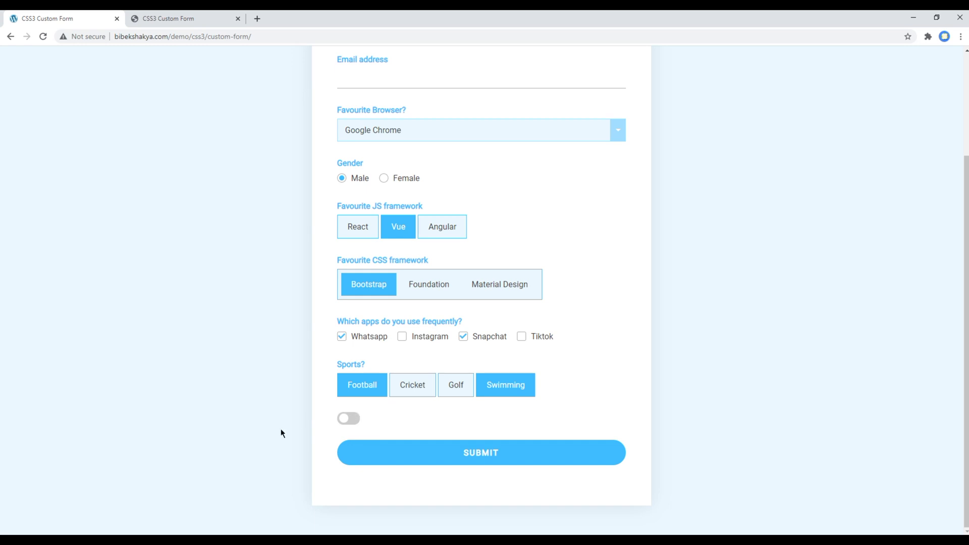
{"action": "key", "text": "alt+Tab"}
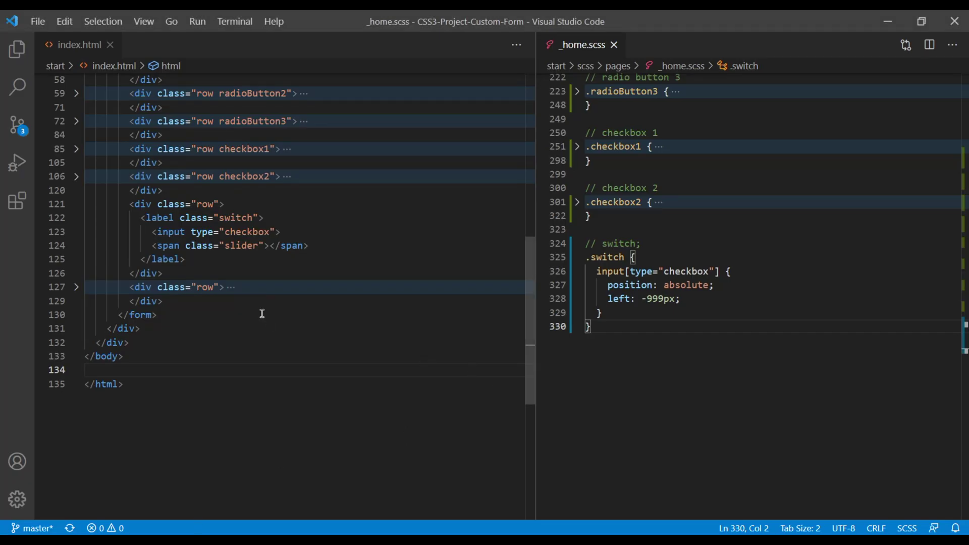
Add a .slider rule with a darkened $white background, 35px border-radius and absolute positioning
{"action": "left_click", "coordinate": [619, 312]}
{"action": "key", "text": "Return"}
{"action": "key", "text": "Return"}
{"action": "type", "text": ".slider "}
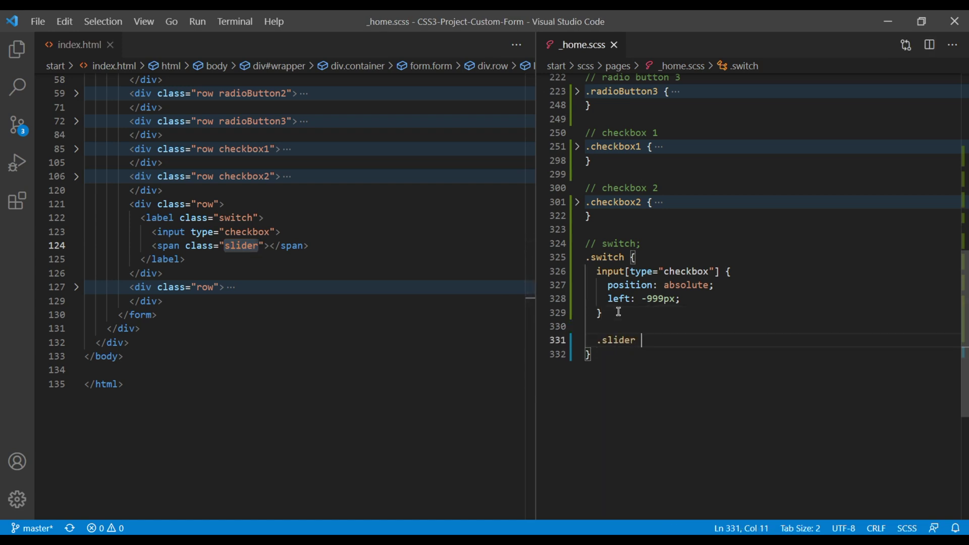
{"action": "type", "text": "{"}
{"action": "key", "text": "Return"}
{"action": "type", "text": "backg"}
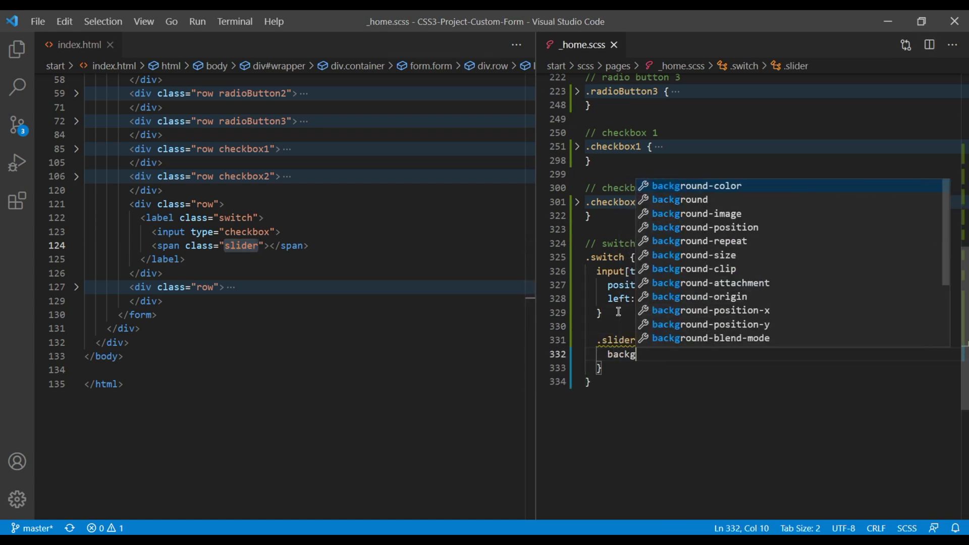
{"action": "type", "text": "round: "}
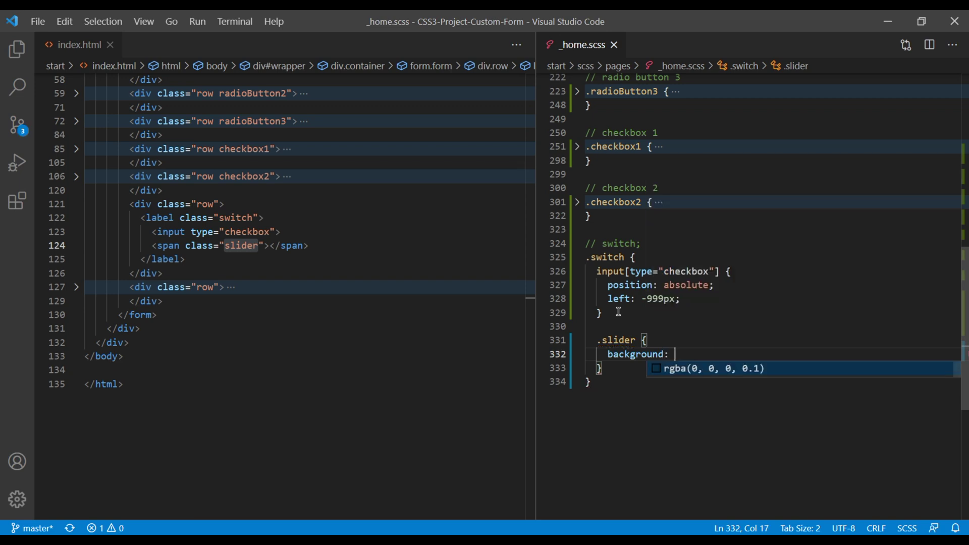
{"action": "type", "text": "darkend"}
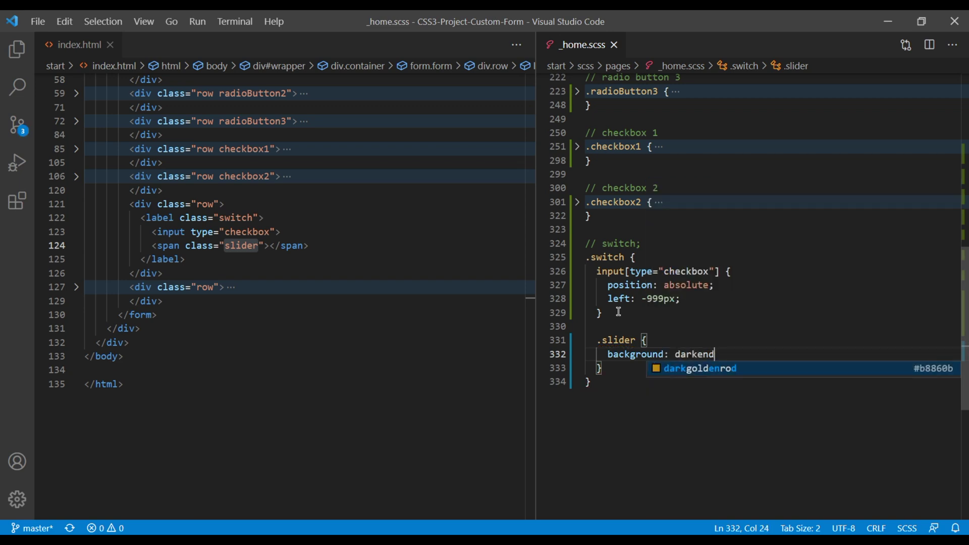
{"action": "key", "text": "BackSpace"}
{"action": "key", "text": "Return"}
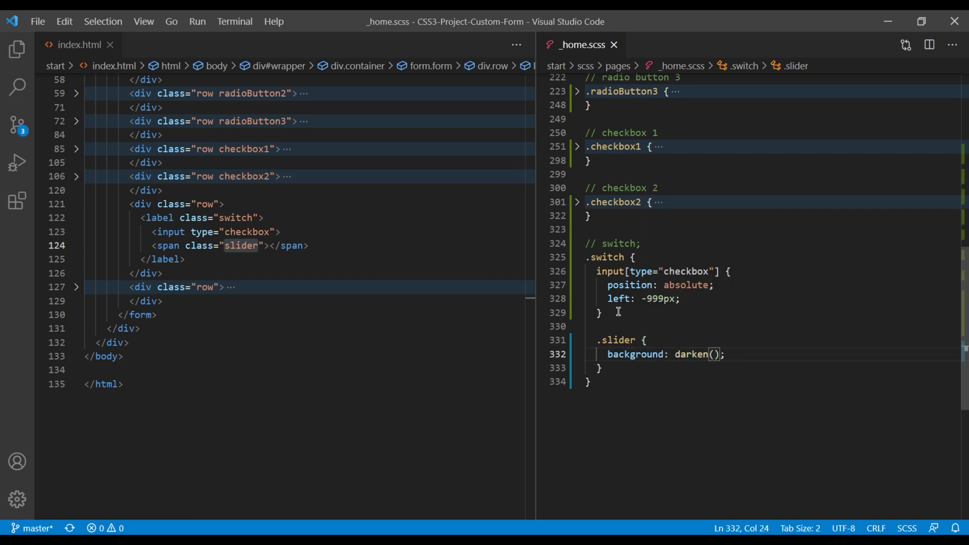
{"action": "type", "text": "$hite"}
{"action": "key", "text": "Left"}
{"action": "key", "text": "Left"}
{"action": "key", "text": "Left"}
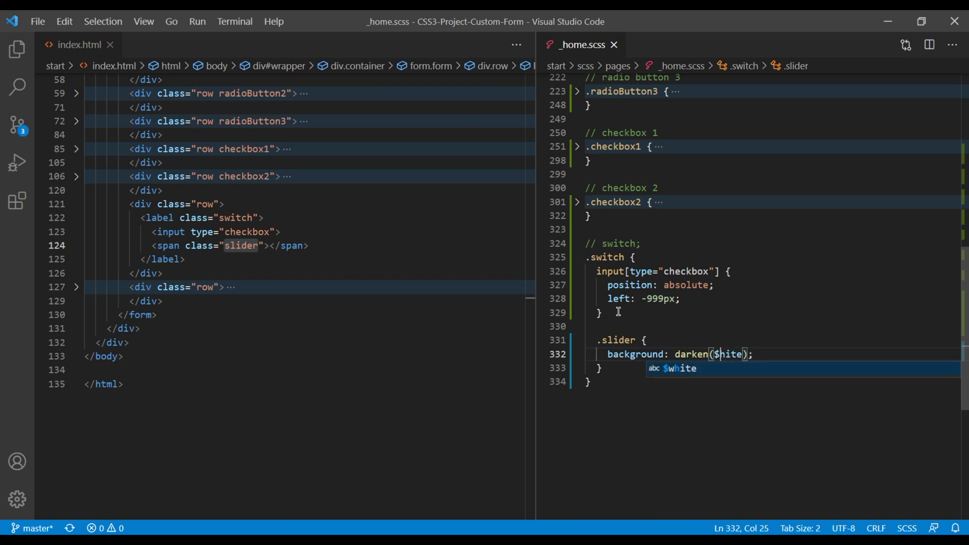
{"action": "type", "text": "w"}
{"action": "key", "text": "Right"}
{"action": "key", "text": "Right"}
{"action": "key", "text": "Right"}
{"action": "type", "text": ", "}
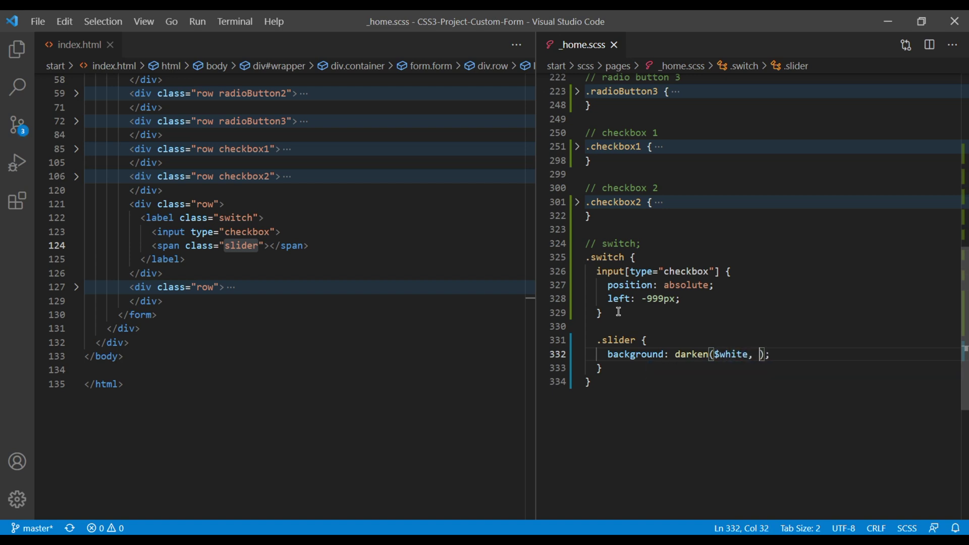
{"action": "type", "text": "20%"}
{"action": "key", "text": "End"}
{"action": "key", "text": "Return"}
{"action": "type", "text": "border-radius: "}
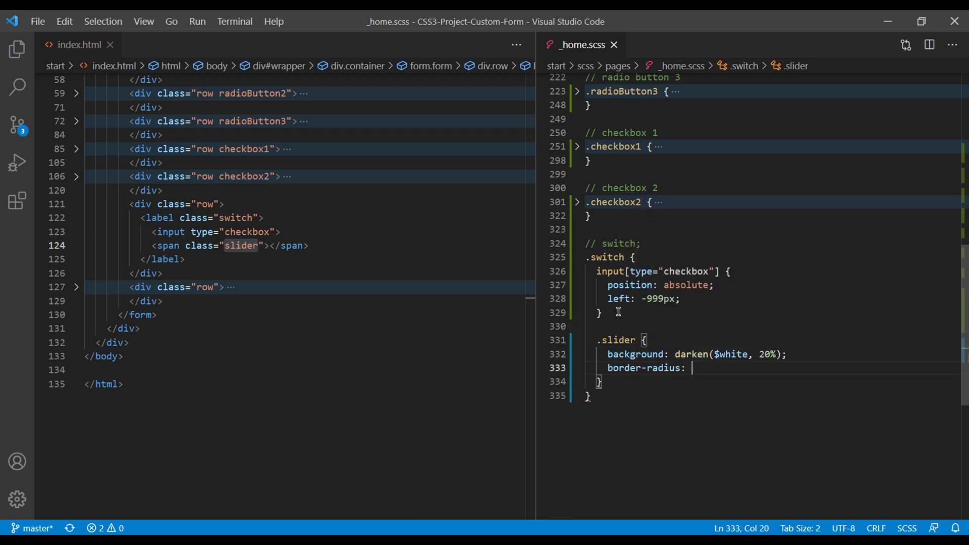
{"action": "type", "text": "35px;"}
{"action": "key", "text": "Return"}
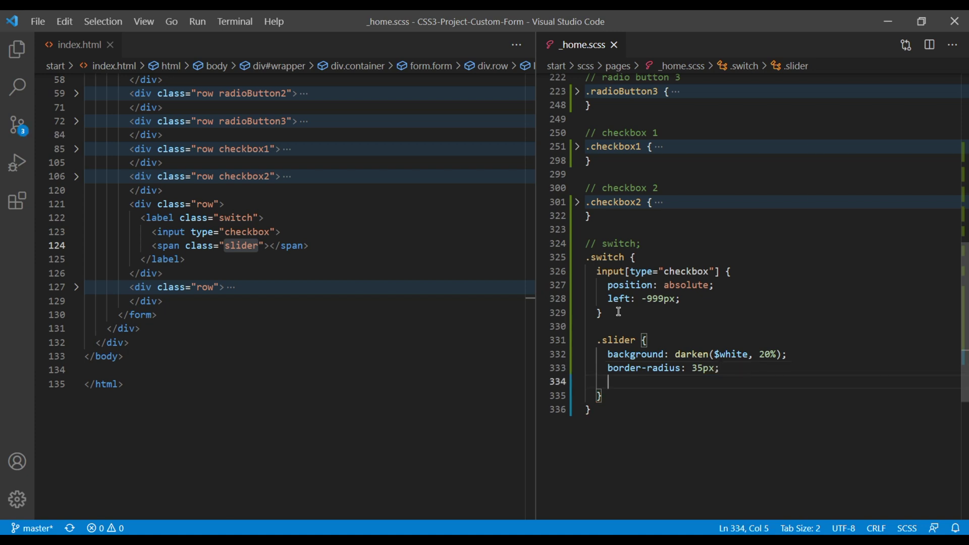
{"action": "type", "text": "pa"}
{"action": "key", "text": "Tab"}
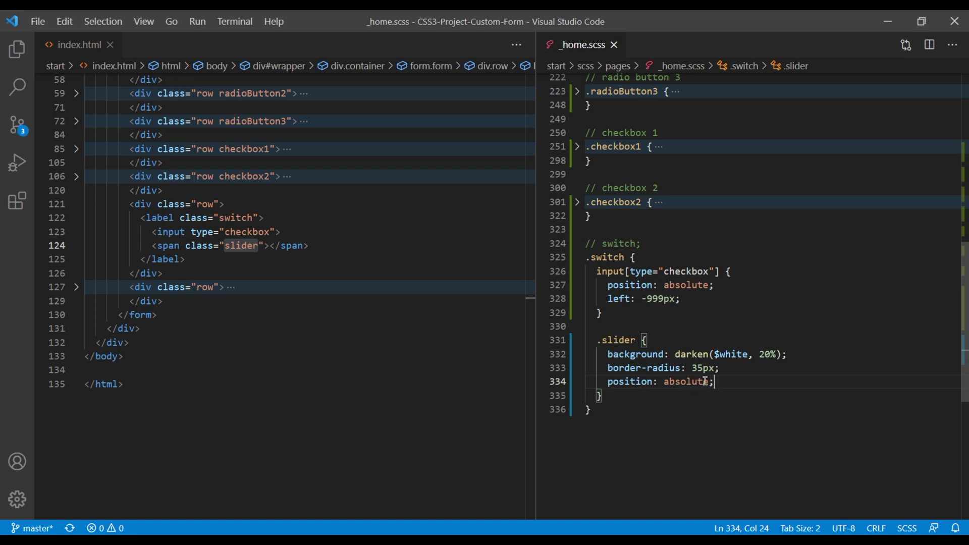
Give .switch relative positioning, 45px width and 25px height
{"action": "left_click", "coordinate": [648, 257]}
{"action": "key", "text": "Return"}
{"action": "type", "text": "por"}
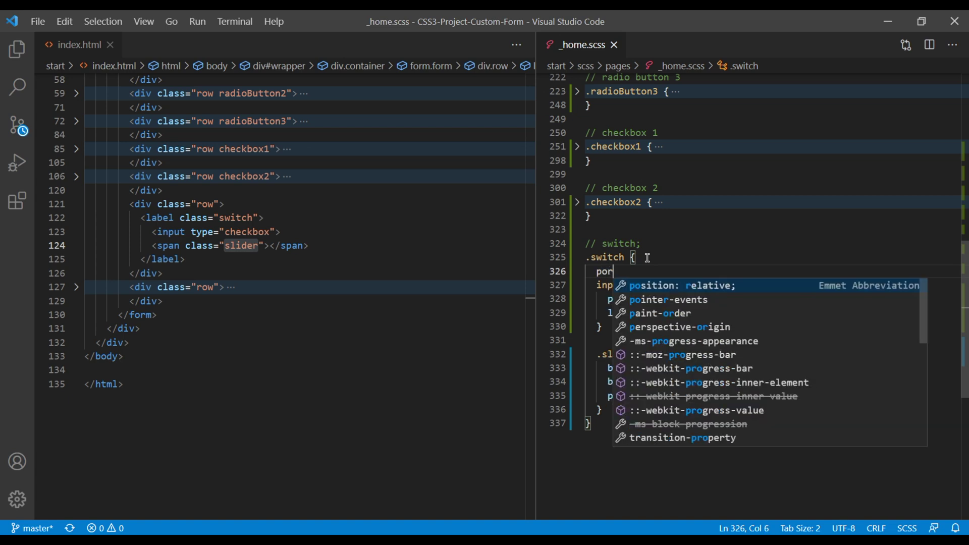
{"action": "key", "text": "Return"}
{"action": "key", "text": "Return"}
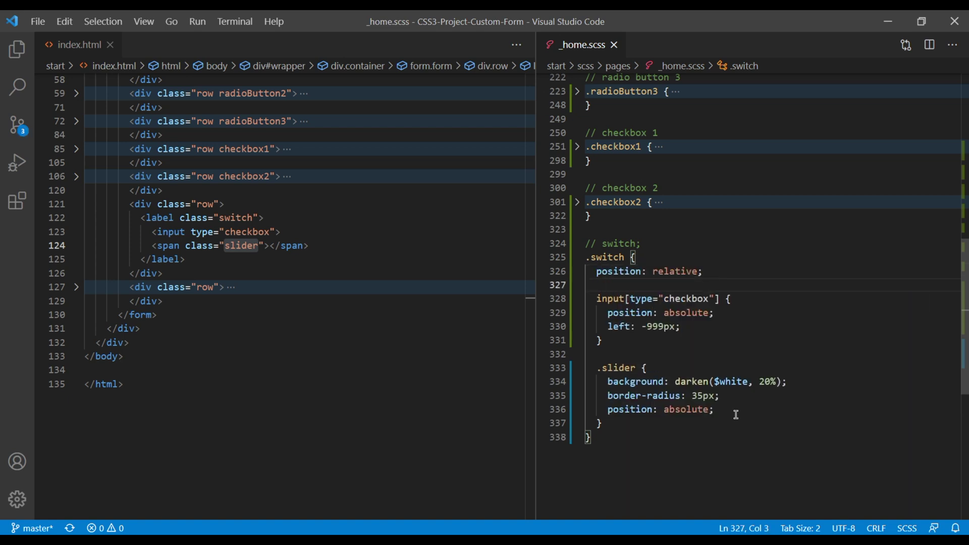
{"action": "left_click", "coordinate": [712, 273]}
{"action": "key", "text": "Return"}
{"action": "type", "text": "width"}
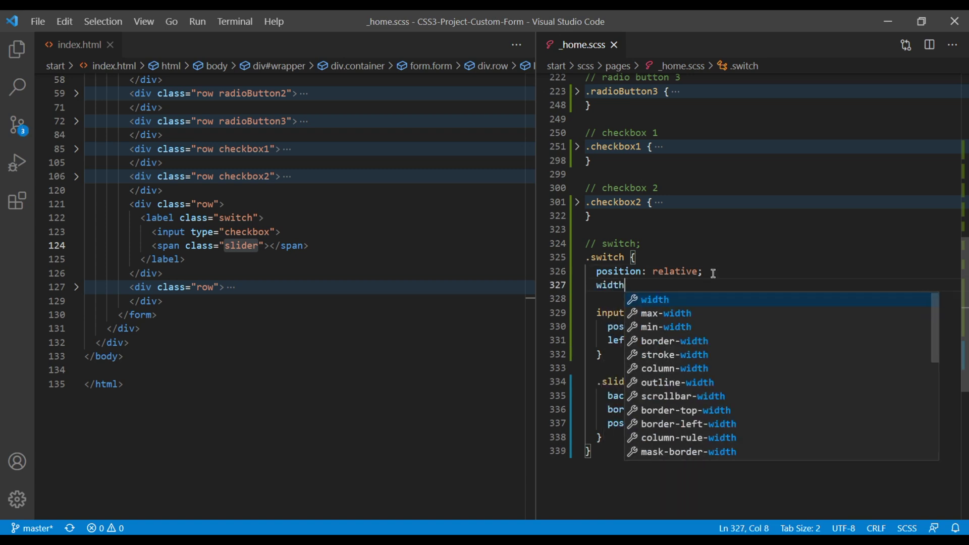
{"action": "type", "text": ": 45p"}
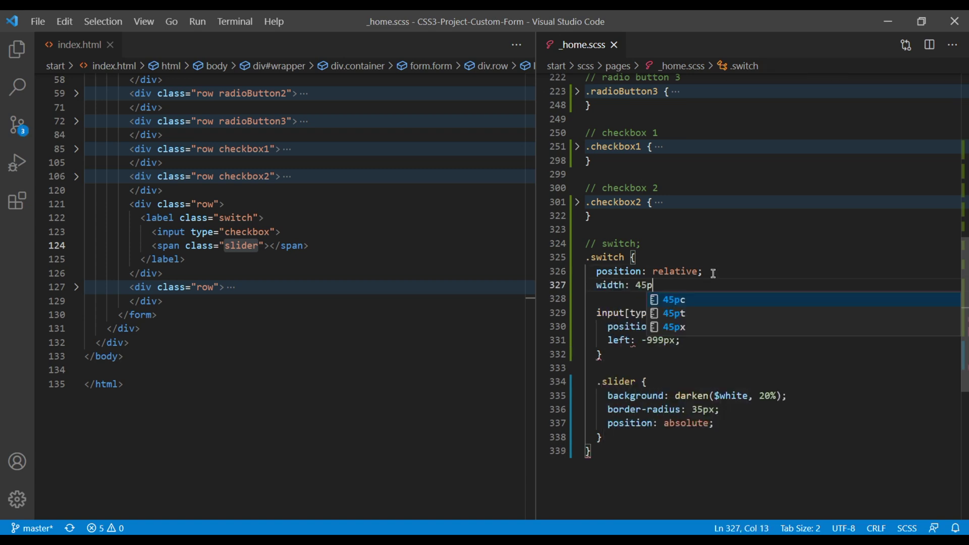
{"action": "type", "text": "x;"}
{"action": "key", "text": "Return"}
{"action": "type", "text": "height"}
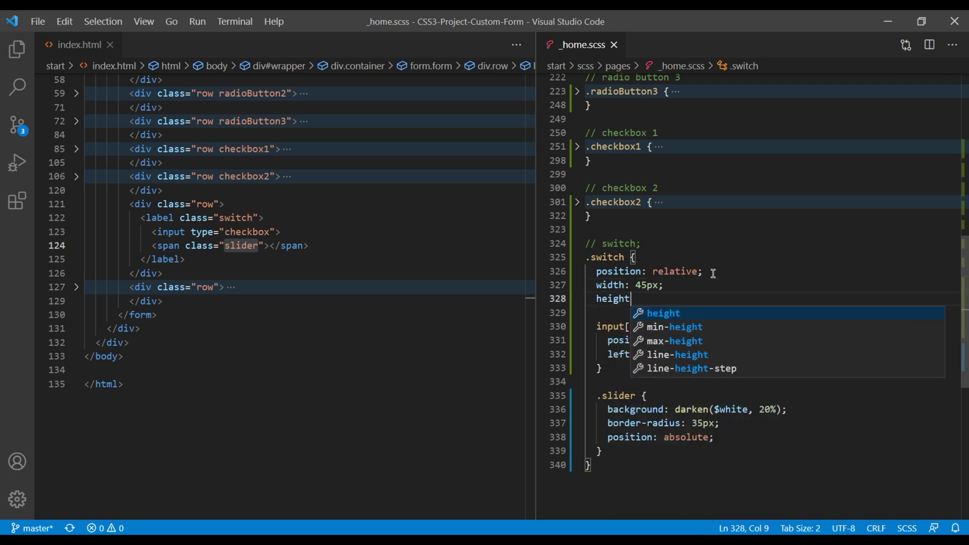
{"action": "type", "text": ": 25px;"}
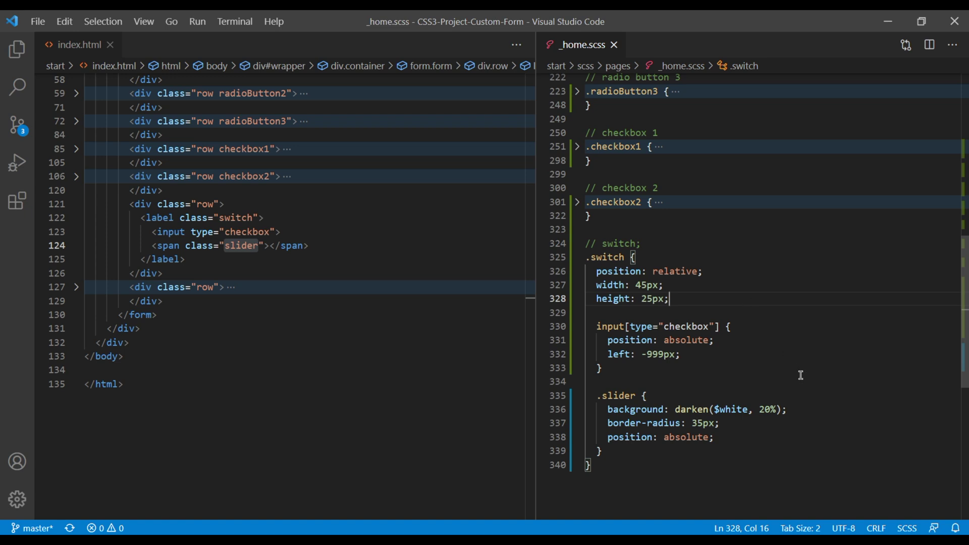
{"action": "scroll", "coordinate": [802, 375], "scroll_direction": "down", "scroll_amount": 2}
{"action": "scroll", "coordinate": [757, 356], "scroll_direction": "down", "scroll_amount": 1}
Pin the slider to all edges with top, left, bottom and right set to 0
{"action": "left_click", "coordinate": [727, 328]}
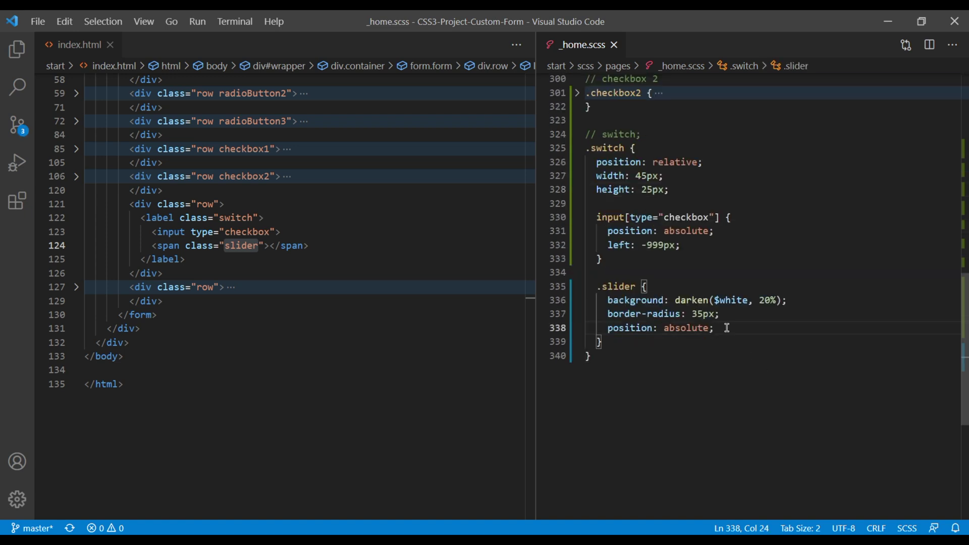
{"action": "left_click_drag", "start_coordinate": [714, 328], "coordinate": [609, 327]}
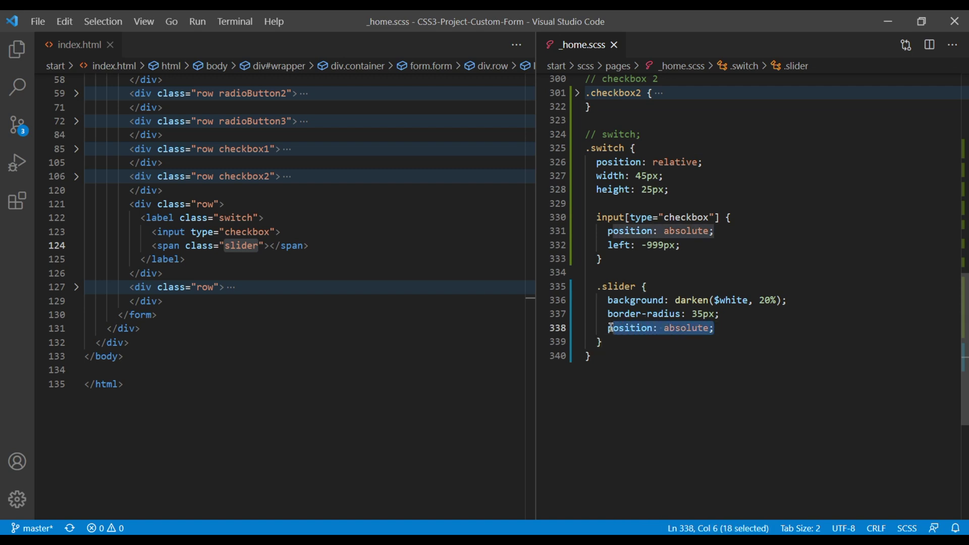
{"action": "left_click", "coordinate": [719, 329]}
{"action": "key", "text": "Return"}
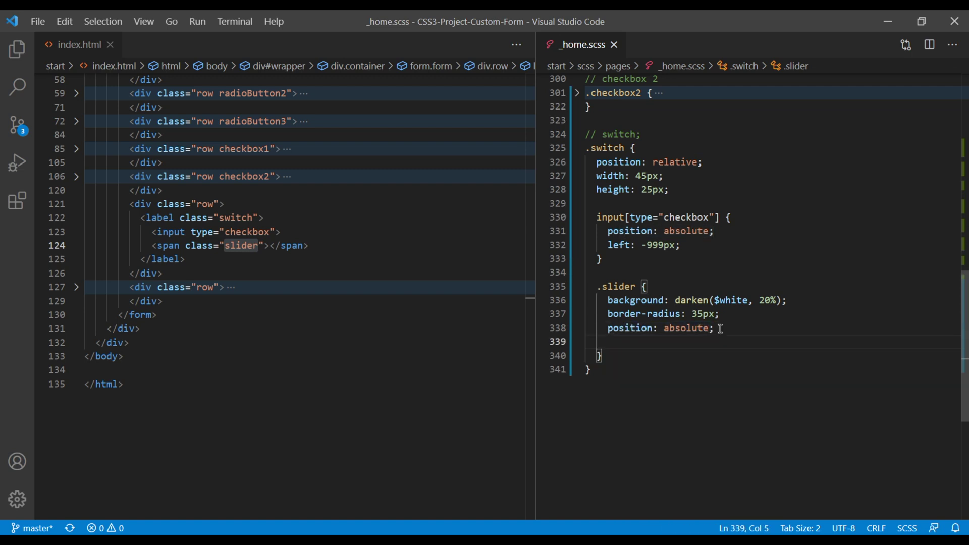
{"action": "type", "text": "top"}
{"action": "key", "text": "Return"}
{"action": "type", "text": "0"}
{"action": "type", "text": ";"}
{"action": "key", "text": "Return"}
{"action": "type", "text": "let"}
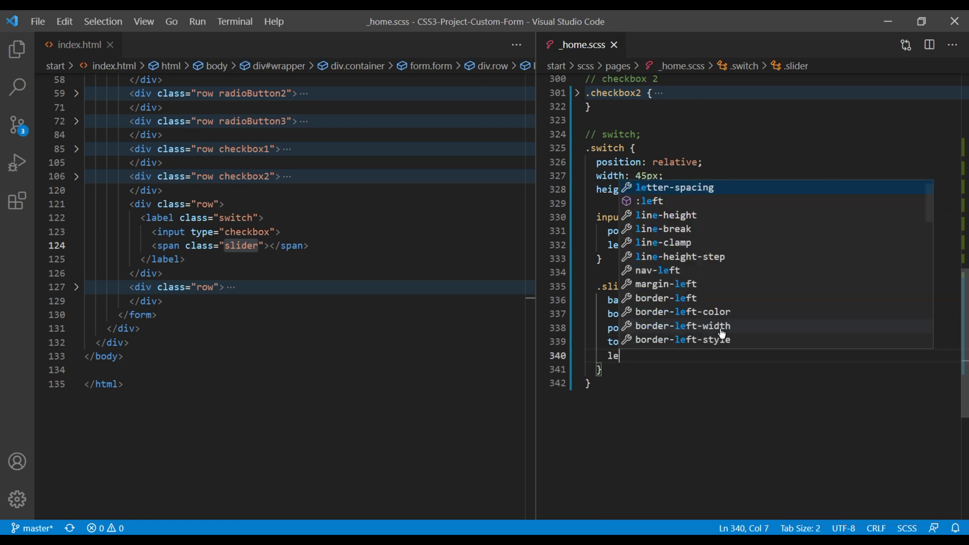
{"action": "key", "text": "BackSpace"}
{"action": "key", "text": "BackSpace"}
{"action": "key", "text": "BackSpace"}
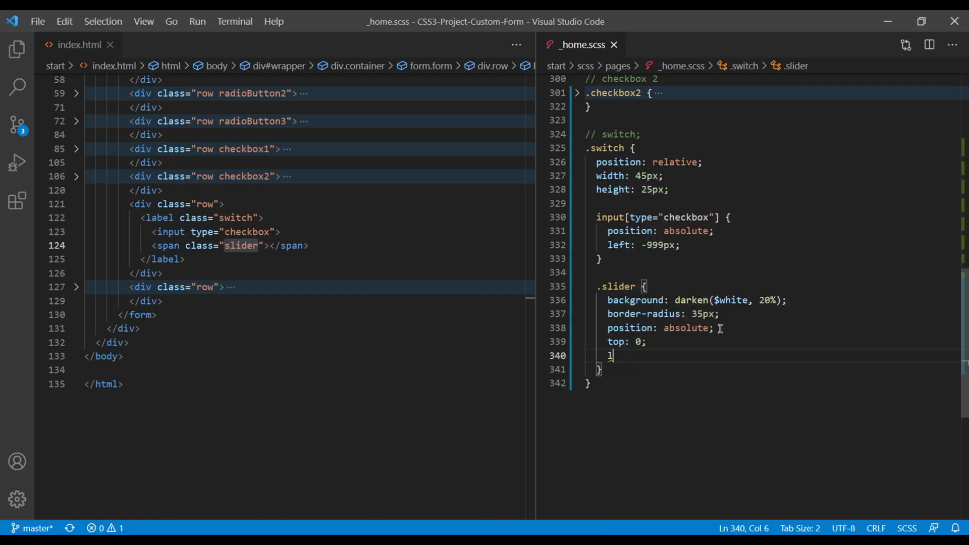
{"action": "type", "text": "left: 0"}
{"action": "type", "text": ";"}
{"action": "key", "text": "Return"}
{"action": "type", "text": "bott"}
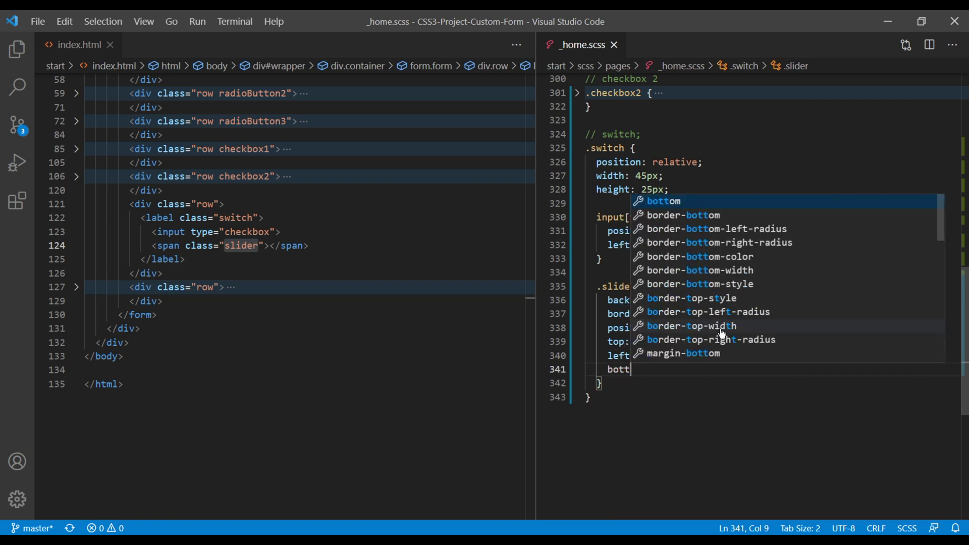
{"action": "key", "text": "Return"}
{"action": "type", "text": "0;"}
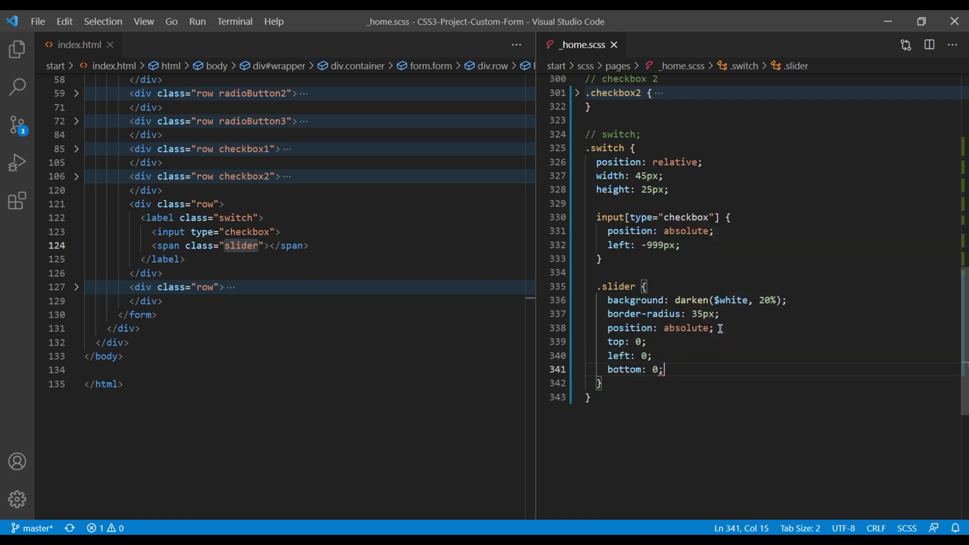
{"action": "key", "text": "Return"}
{"action": "type", "text": "righ"}
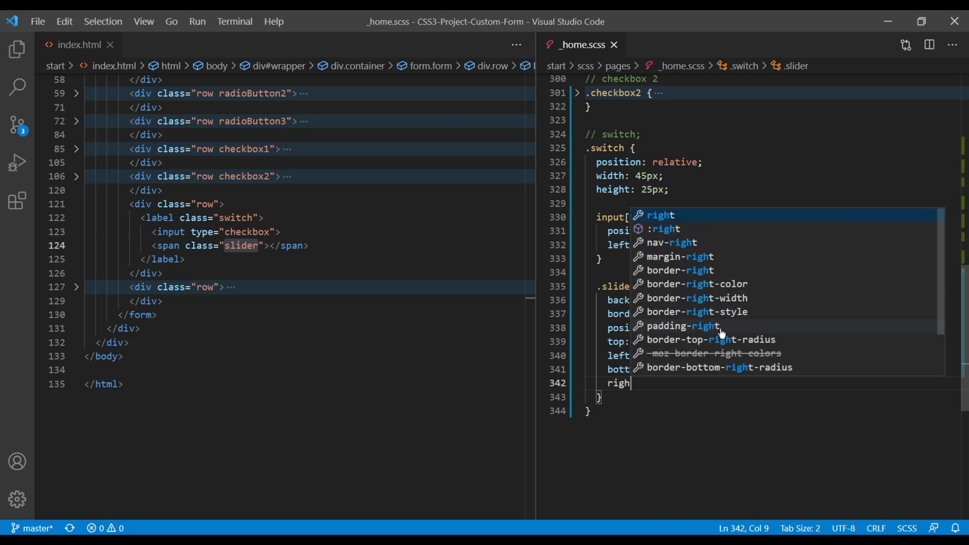
{"action": "key", "text": "Return"}
{"action": "type", "text": "0"}
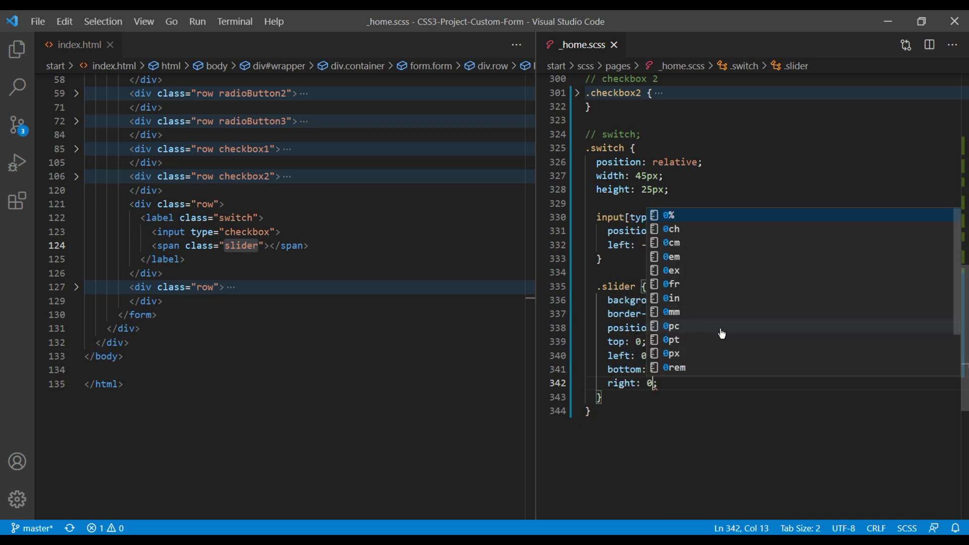
{"action": "type", "text": ";"}
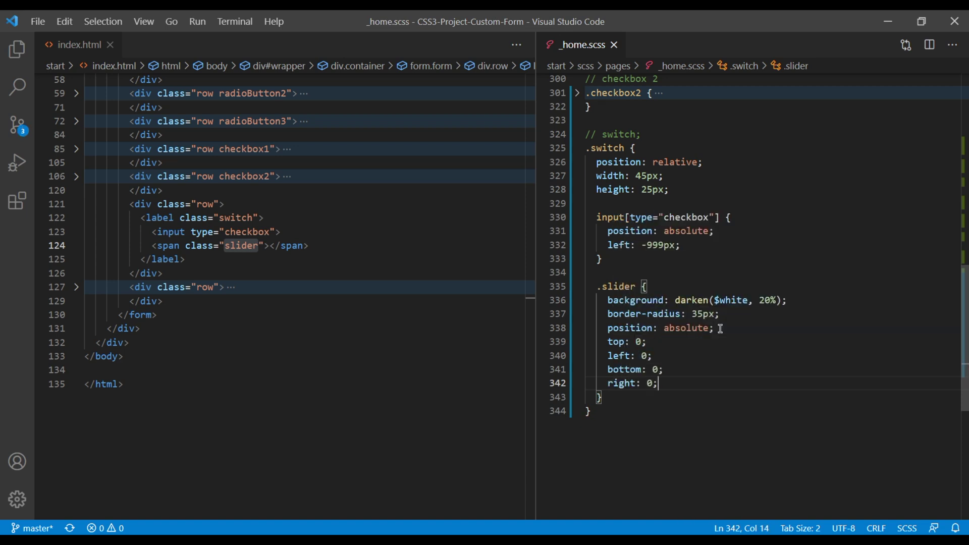
Add cursor: pointer and a 0.3s linear transition to the slider
{"action": "key", "text": "Return"}
{"action": "type", "text": "curp"}
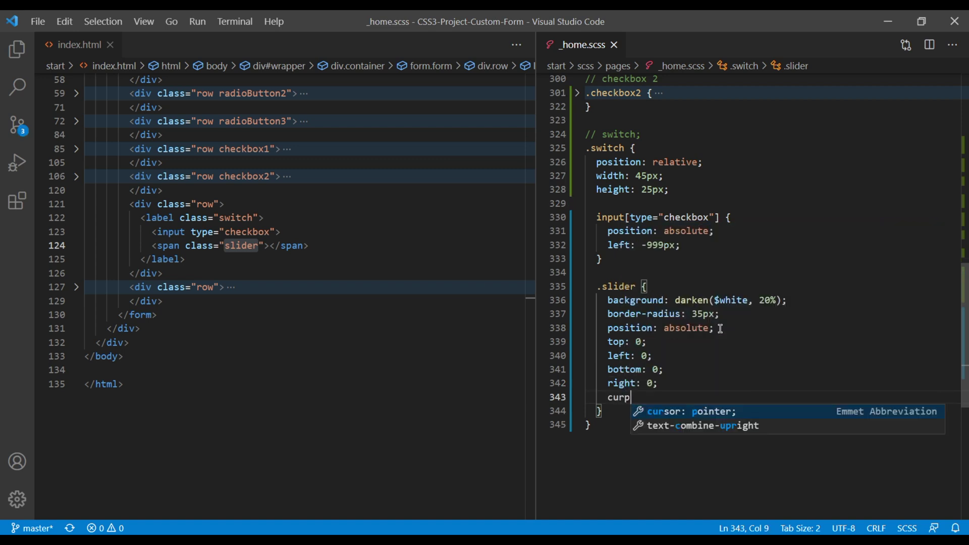
{"action": "key", "text": "Return"}
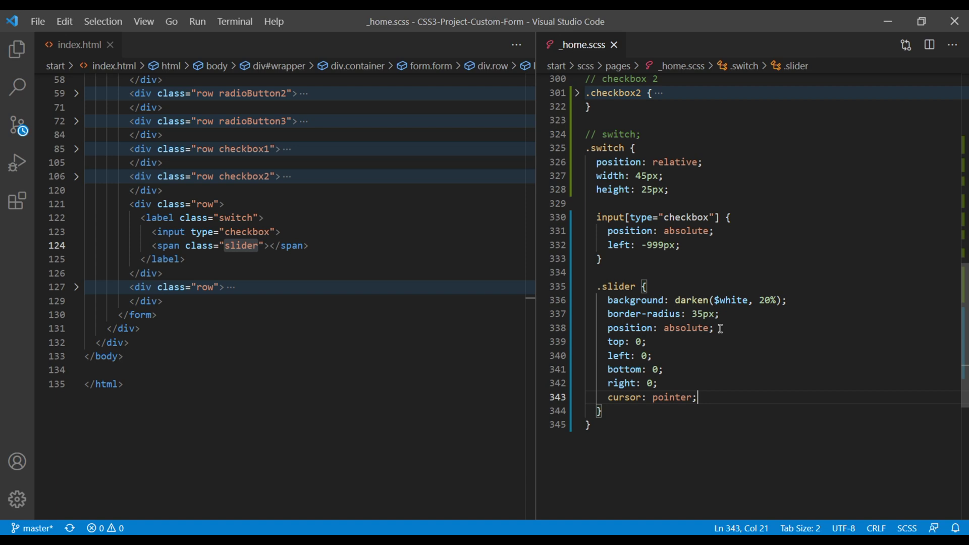
{"action": "key", "text": "Return"}
{"action": "type", "text": "tra"}
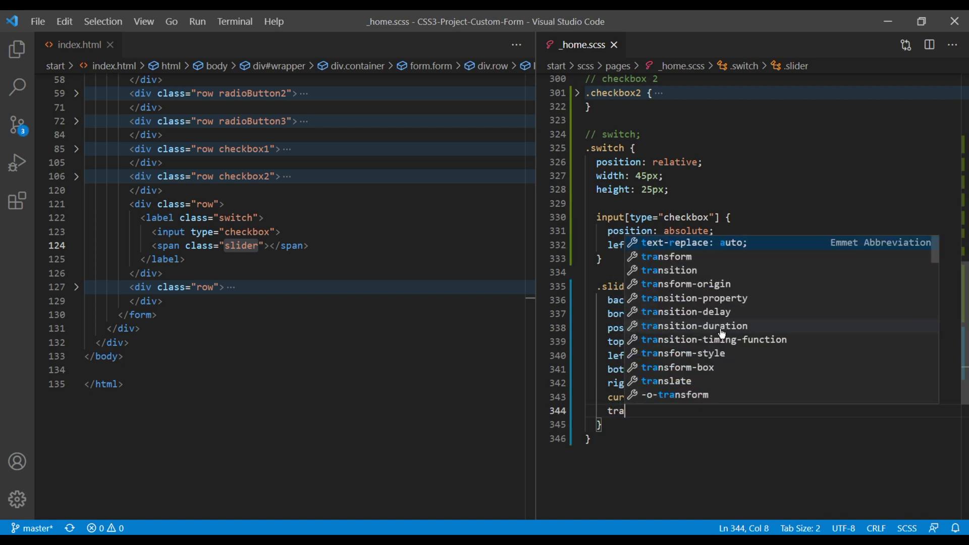
{"action": "type", "text": "nsition"}
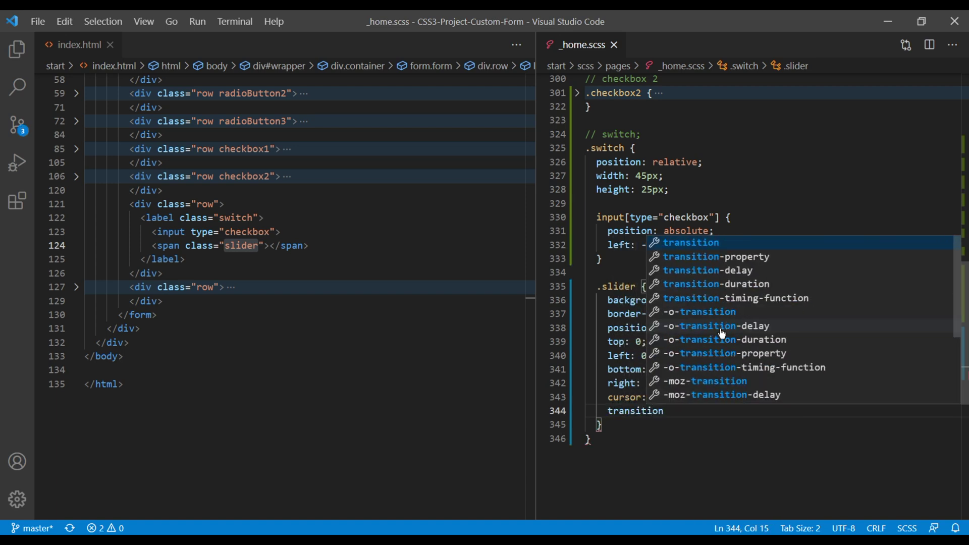
{"action": "type", "text": ": all 0.3"}
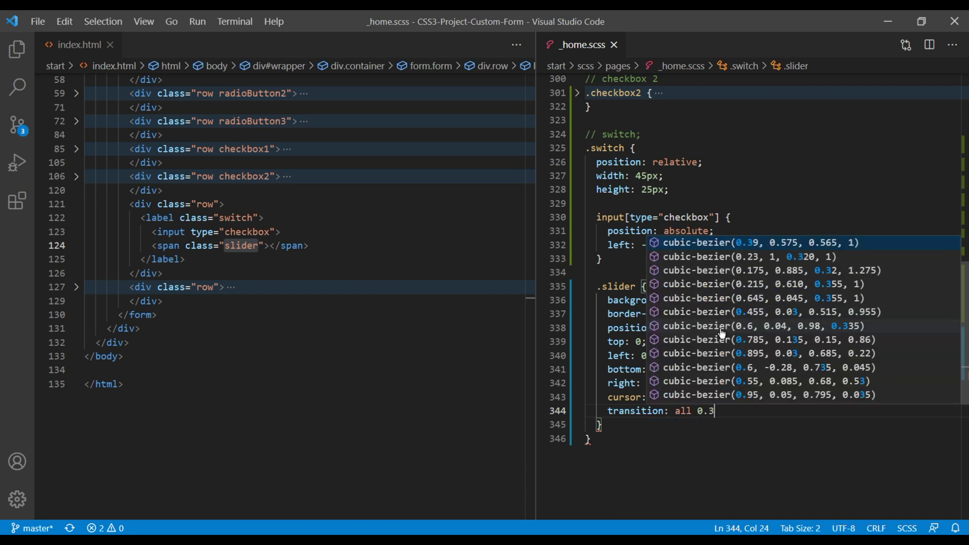
{"action": "type", "text": "s linea"}
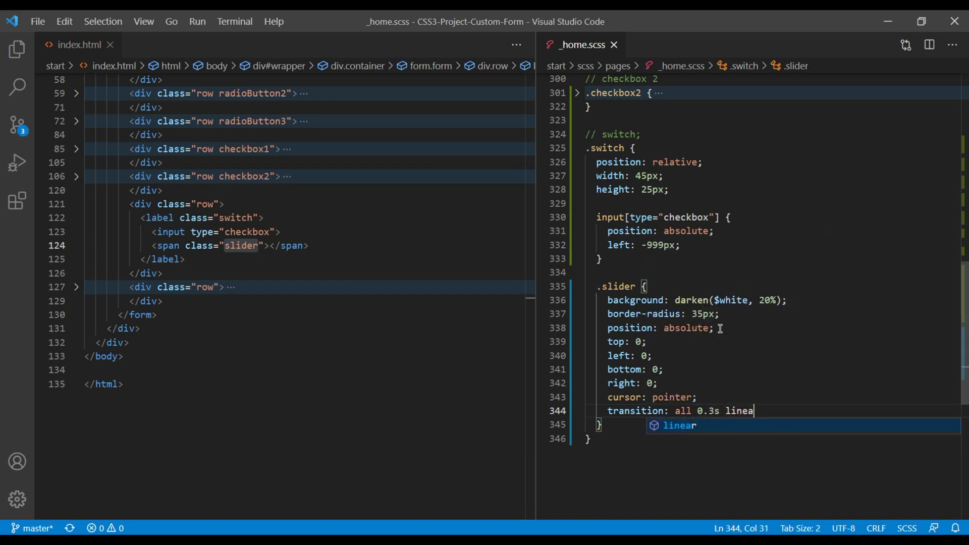
{"action": "type", "text": "r;"}
{"action": "left_click", "coordinate": [734, 398]}
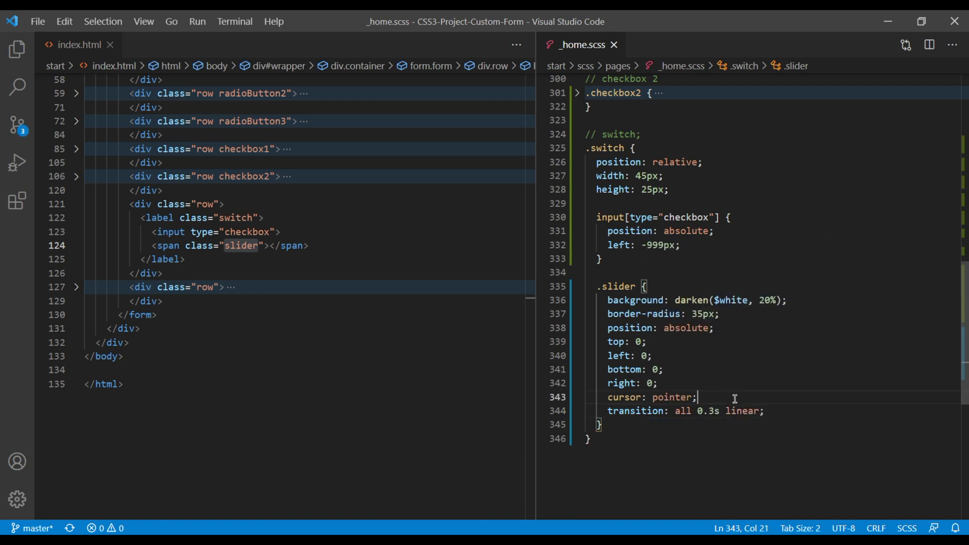
{"action": "left_click", "coordinate": [793, 452]}
{"action": "scroll", "coordinate": [792, 453], "scroll_direction": "up", "scroll_amount": 1}
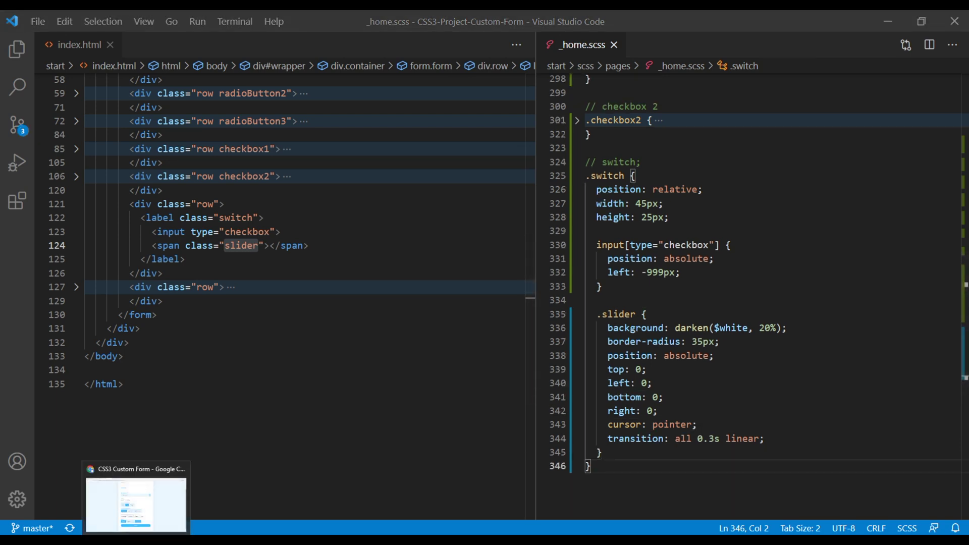
Reload the local form to see the gray switch track, then view the demo form
{"action": "left_click", "coordinate": [136, 503]}
{"action": "left_click", "coordinate": [39, 37]}
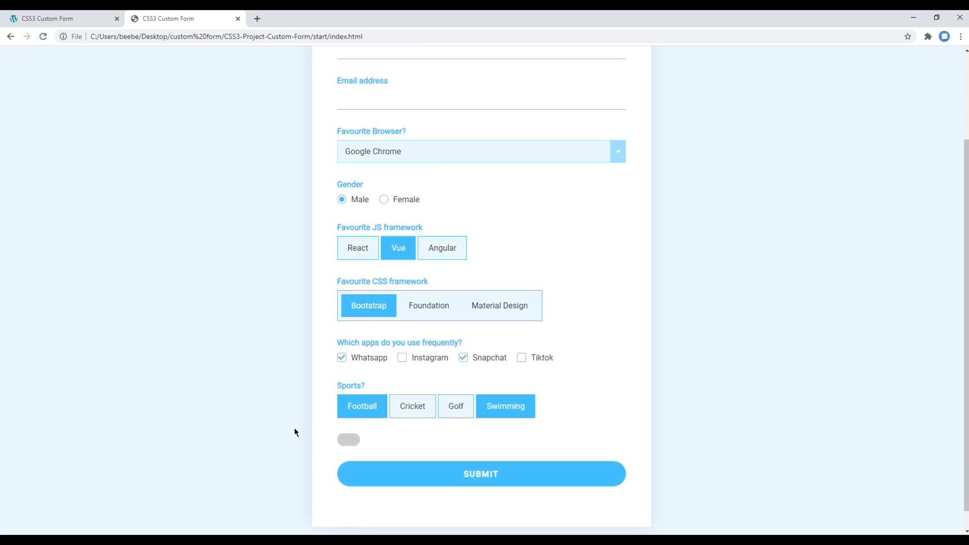
{"action": "left_click", "coordinate": [82, 15]}
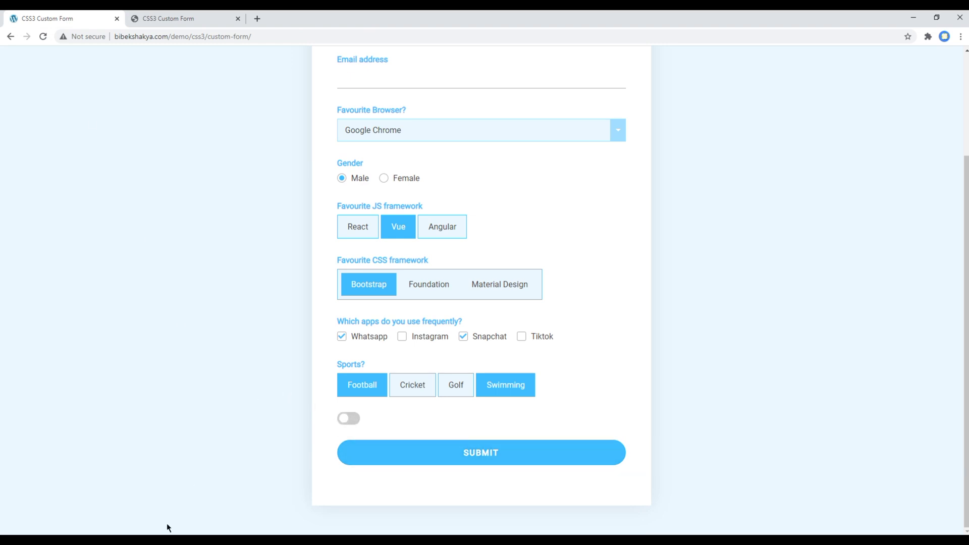
{"action": "scroll", "coordinate": [778, 311], "scroll_direction": "down", "scroll_amount": 5}
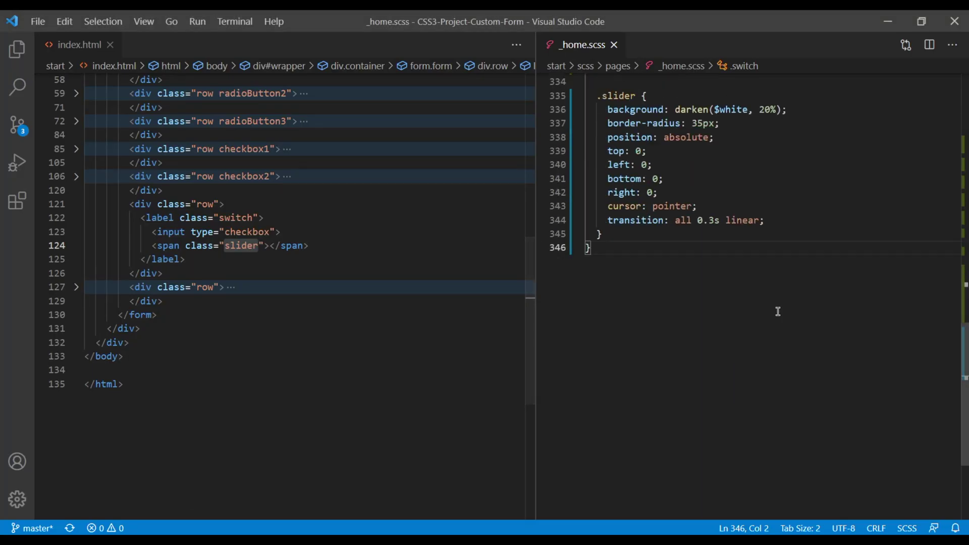
Add a &:before knob inside .slider with empty content and a $white background
{"action": "left_click", "coordinate": [795, 221]}
{"action": "key", "text": "Return"}
{"action": "key", "text": "Return"}
{"action": "type", "text": "&:"}
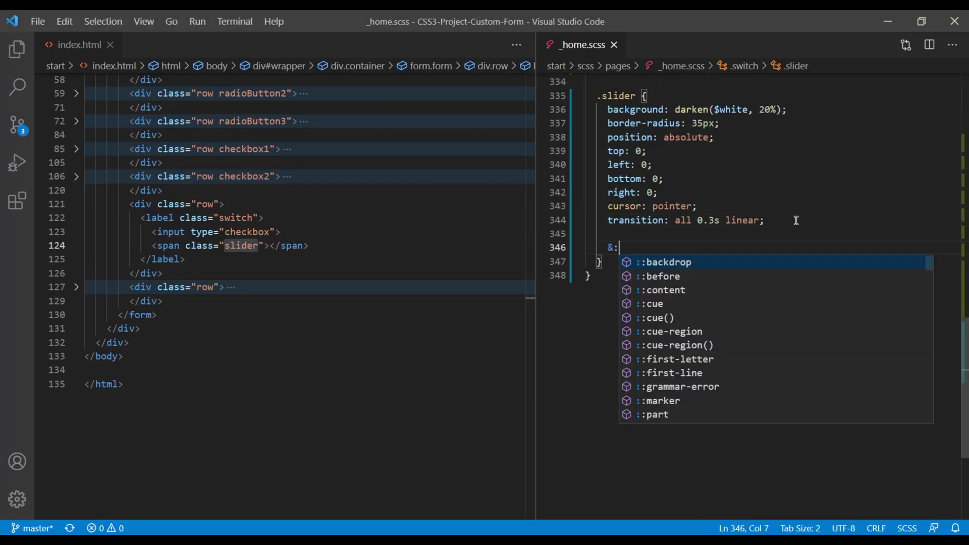
{"action": "type", "text": "before {"}
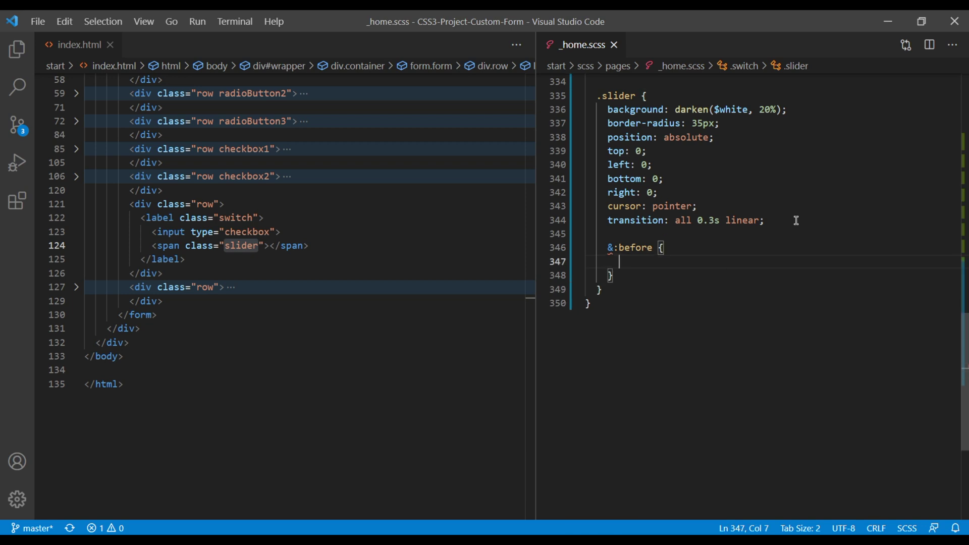
{"action": "key", "text": "Return"}
{"action": "type", "text": "content"}
{"action": "key", "text": "Return"}
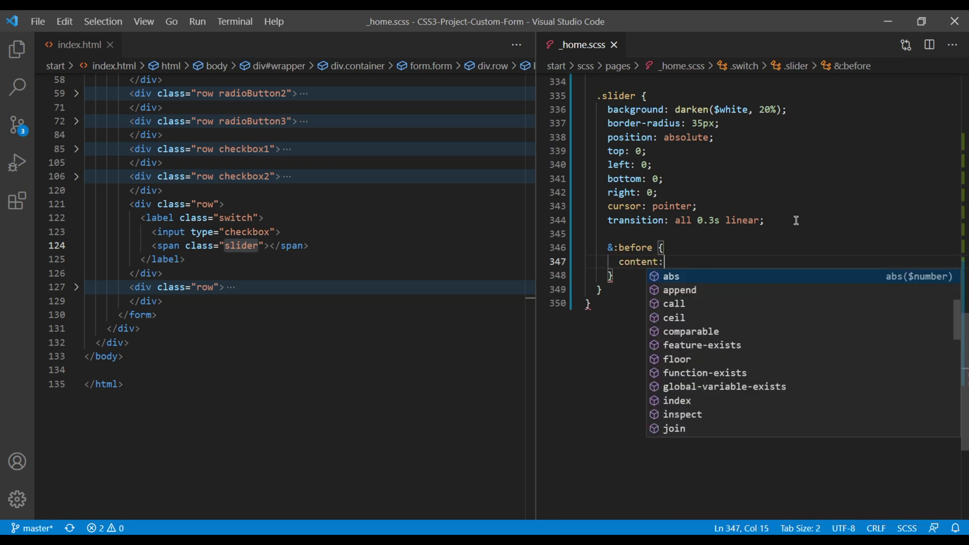
{"action": "key", "text": "Escape"}
{"action": "type", "text": " '';"}
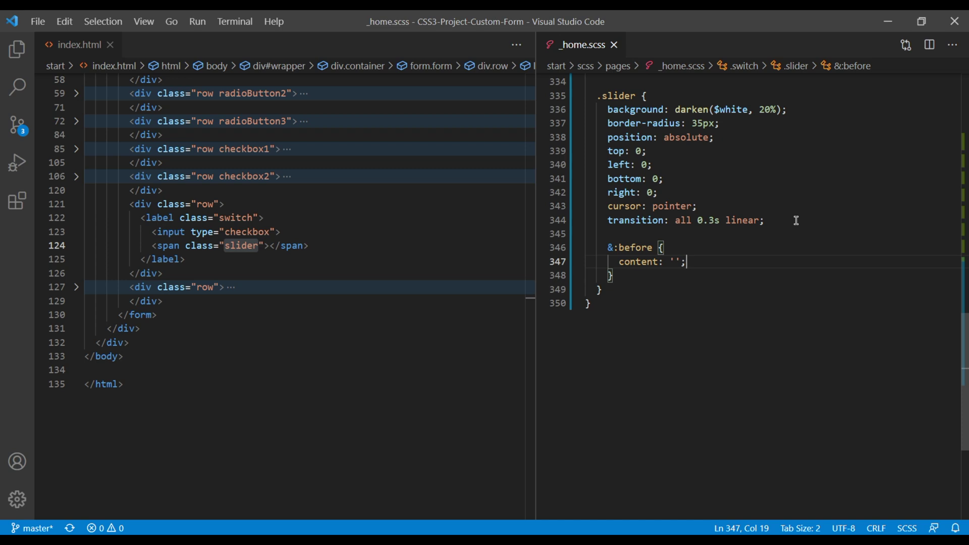
{"action": "key", "text": "Return"}
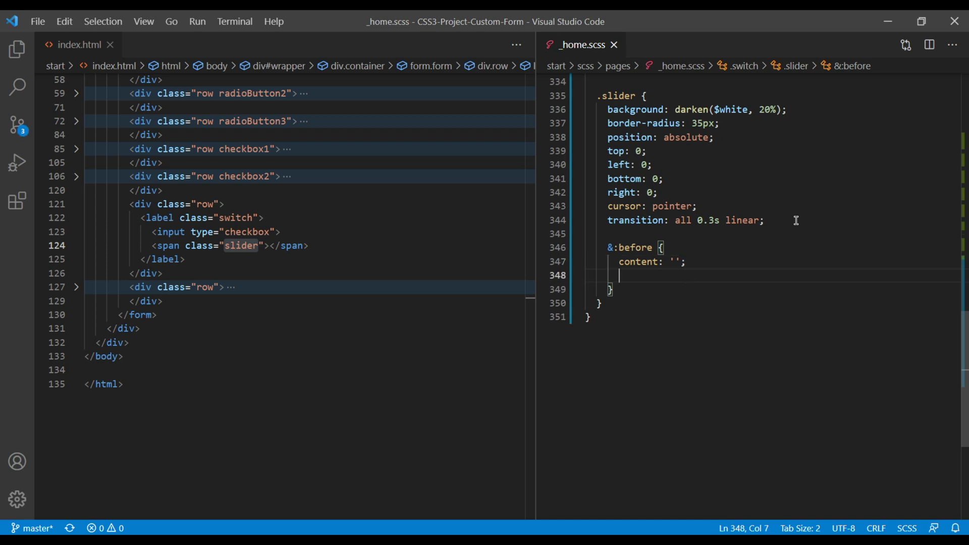
{"action": "type", "text": "baca"}
{"action": "key", "text": "BackSpace"}
{"action": "key", "text": "BackSpace"}
{"action": "type", "text": "ckground:"}
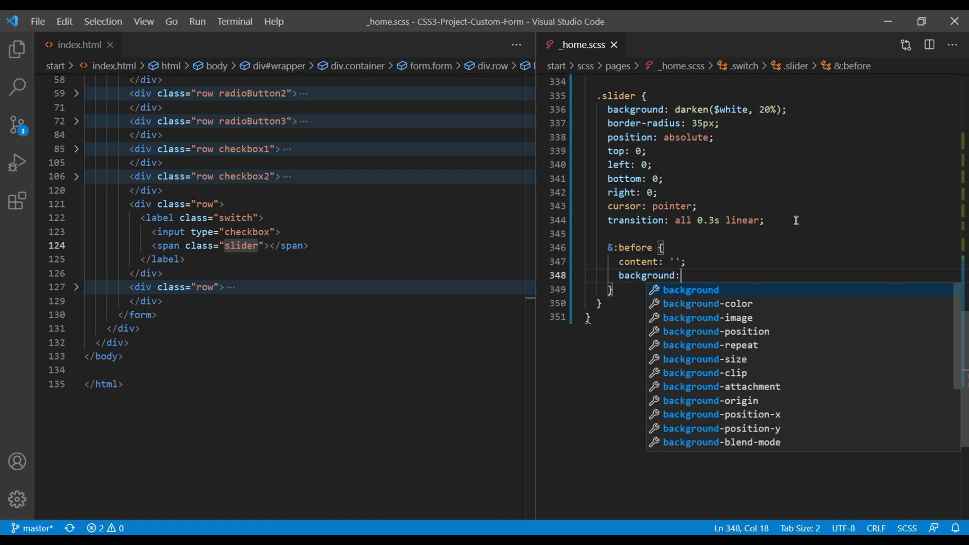
{"action": "key", "text": "Return"}
{"action": "type", "text": "$white"}
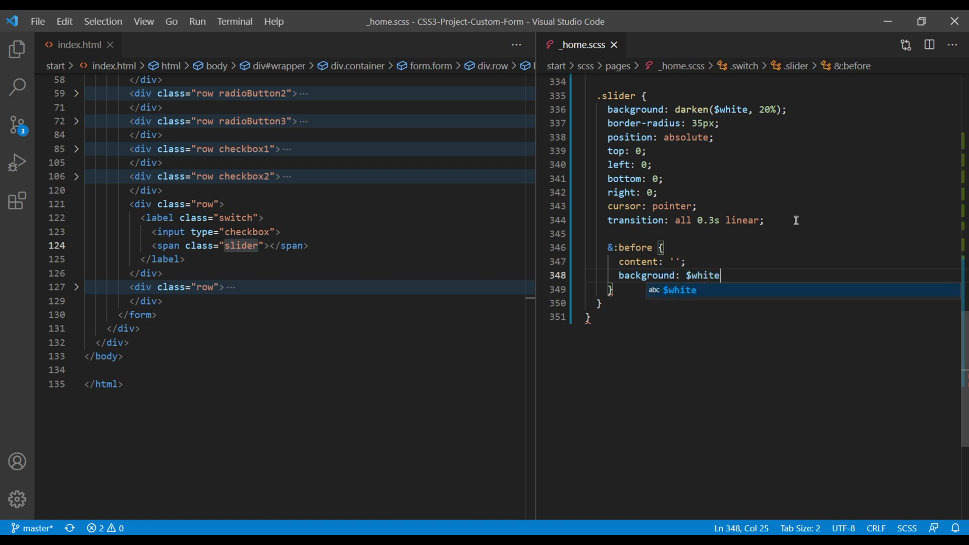
{"action": "type", "text": ";"}
Make the knob round with 50% border-radius, 18px wide and tall, absolutely positioned
{"action": "key", "text": "Return"}
{"action": "type", "text": "border-r"}
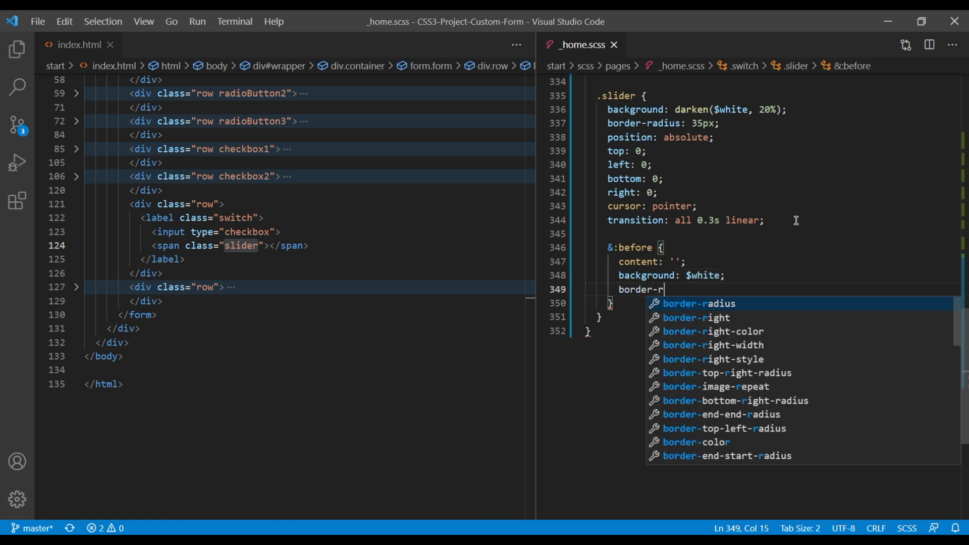
{"action": "type", "text": "adiu"}
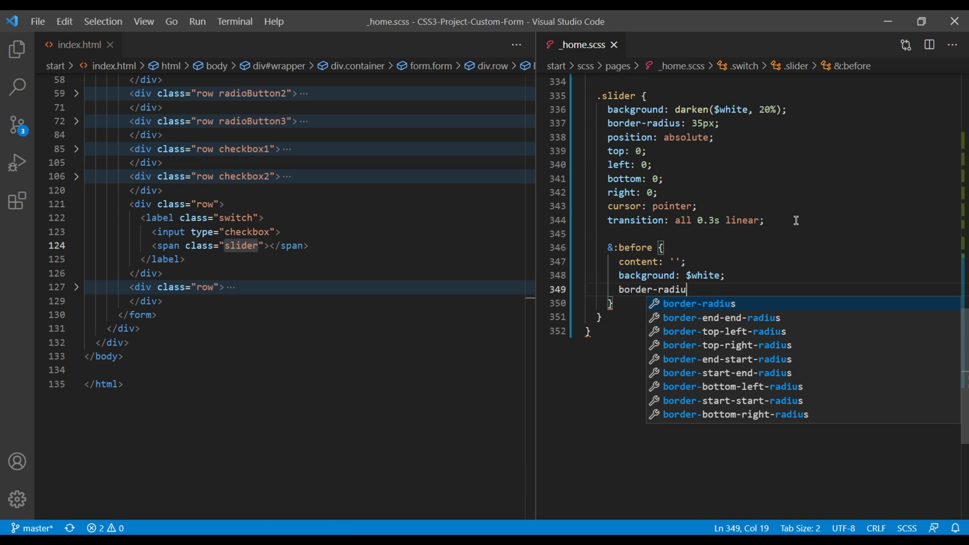
{"action": "type", "text": "s"}
{"action": "key", "text": "Return"}
{"action": "key", "text": "Escape"}
{"action": "type", "text": "50%"}
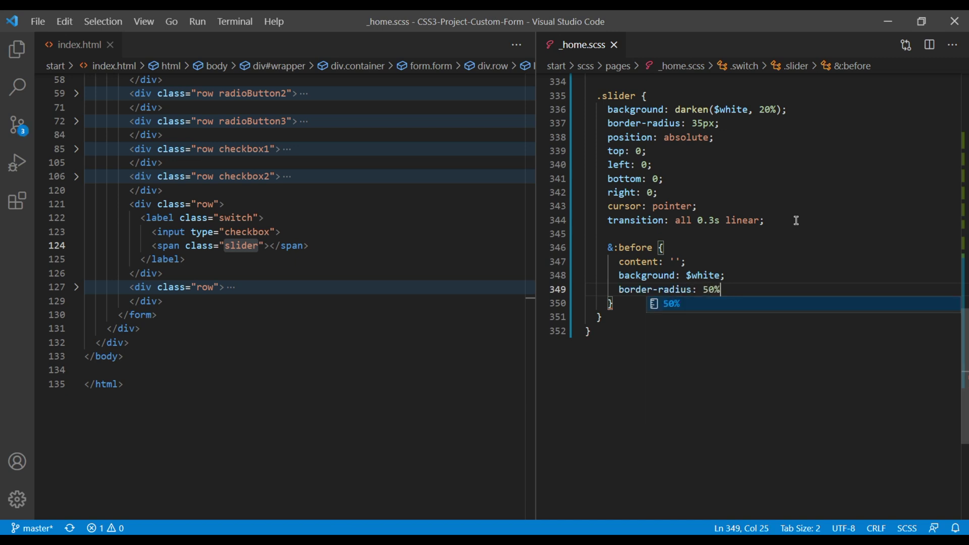
{"action": "type", "text": ";"}
{"action": "key", "text": "Return"}
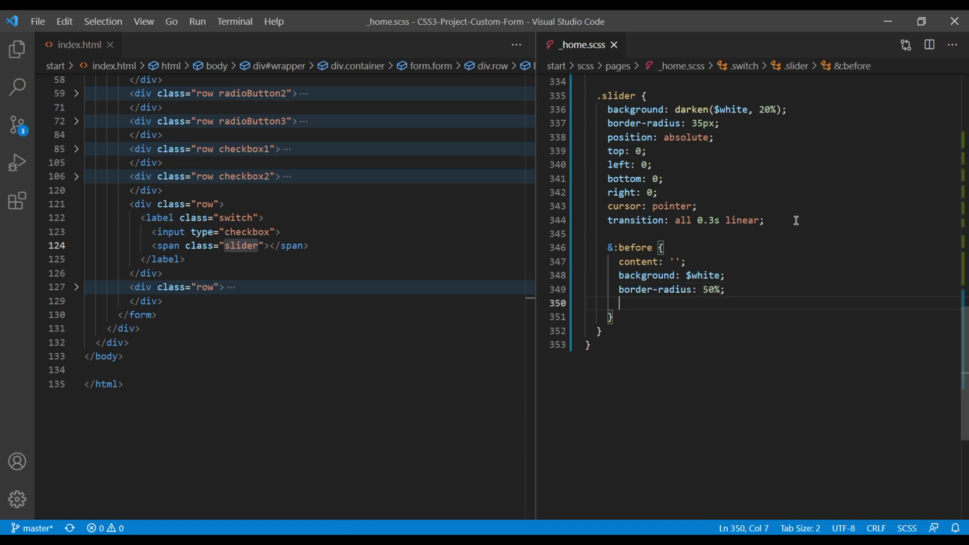
{"action": "type", "text": "width: 1"}
{"action": "type", "text": "8px;"}
{"action": "key", "text": "Return"}
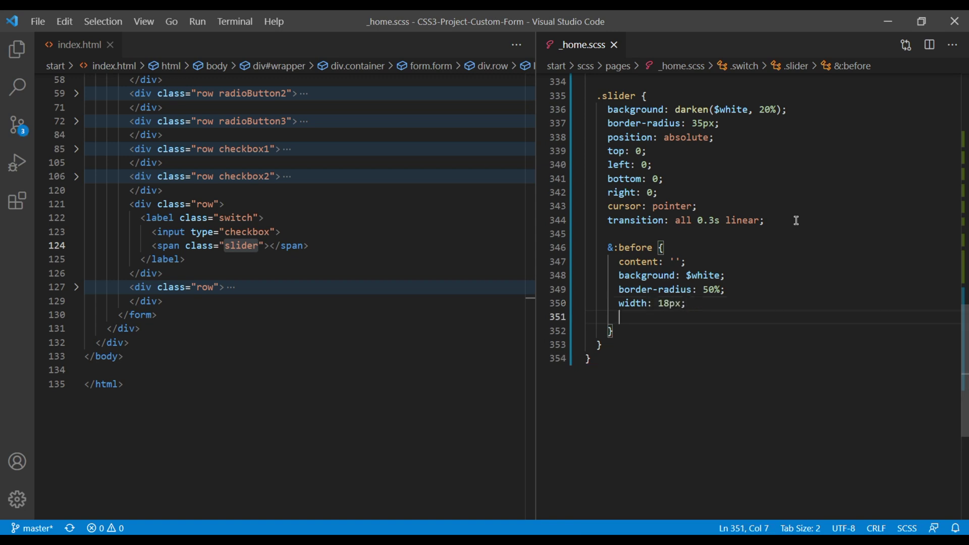
{"action": "type", "text": "height: 18"}
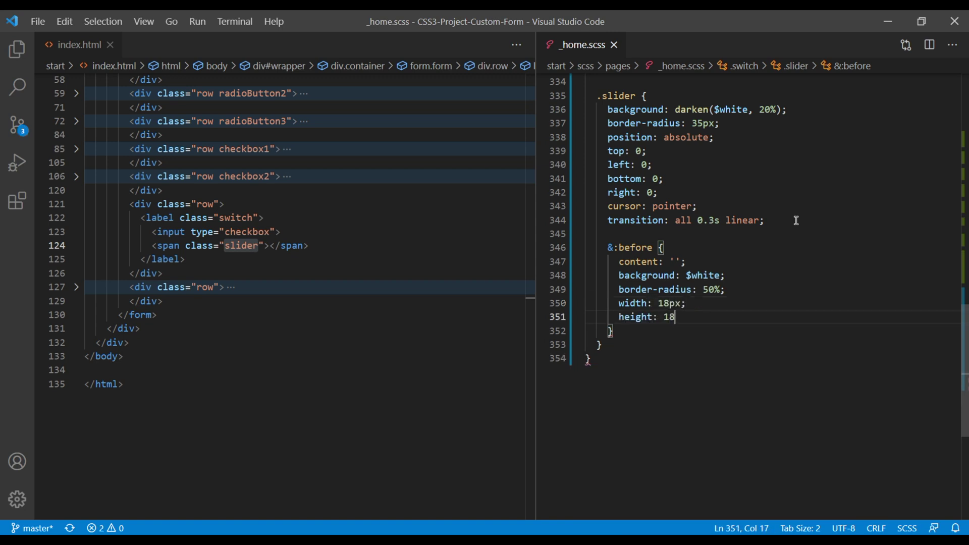
{"action": "type", "text": "px;"}
{"action": "key", "text": "Return"}
{"action": "type", "text": "pos"}
{"action": "key", "text": "Return"}
{"action": "key", "text": "Return"}
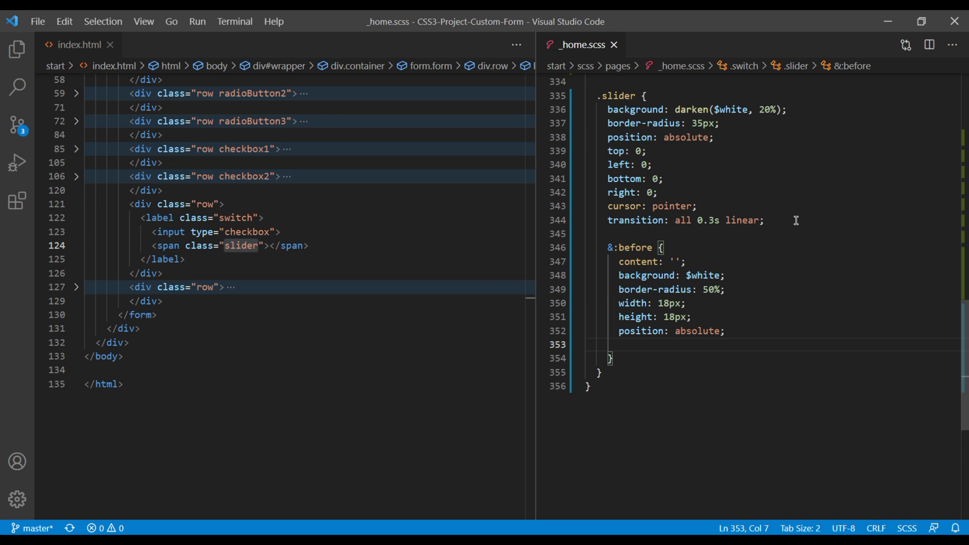
{"action": "type", "text": "left"}
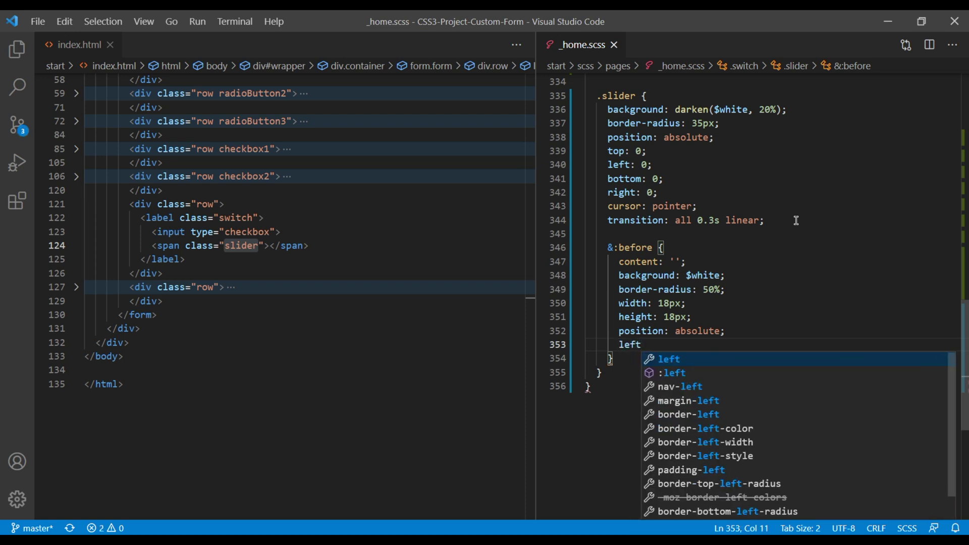
{"action": "type", "text": ": 4px;"}
Place the knob 4px from left and bottom with a 0.3s linear transition
{"action": "key", "text": "Return"}
{"action": "type", "text": "bot"}
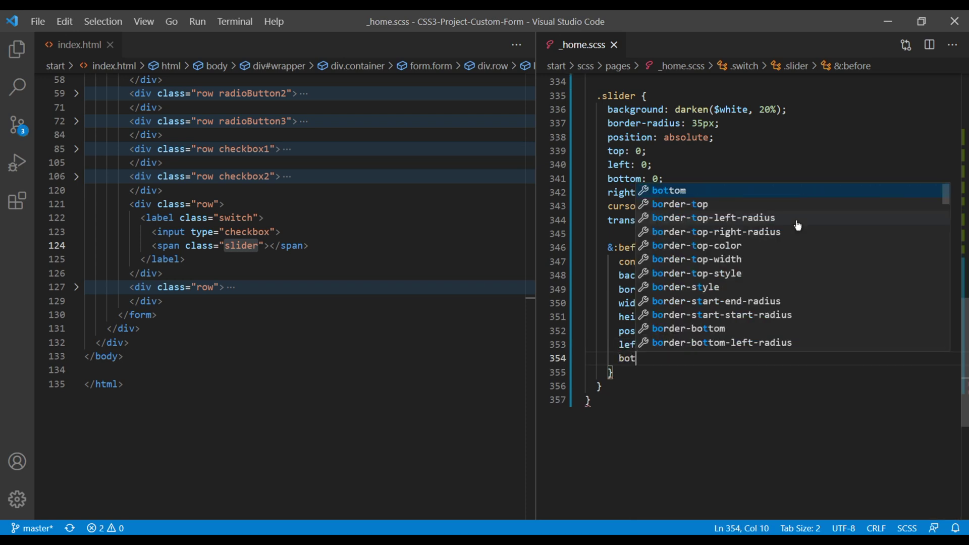
{"action": "key", "text": "Return"}
{"action": "type", "text": "4"}
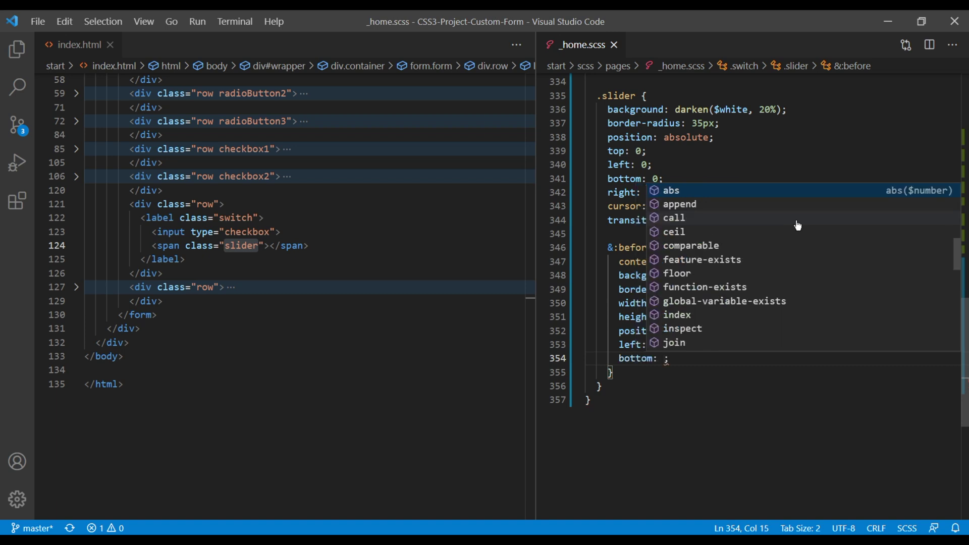
{"action": "type", "text": "px"}
{"action": "key", "text": "Right"}
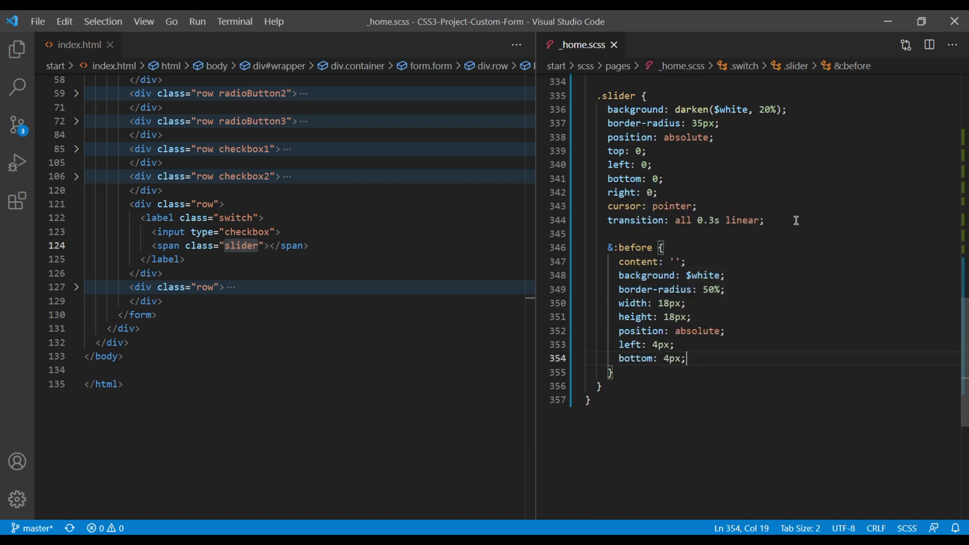
{"action": "key", "text": "Return"}
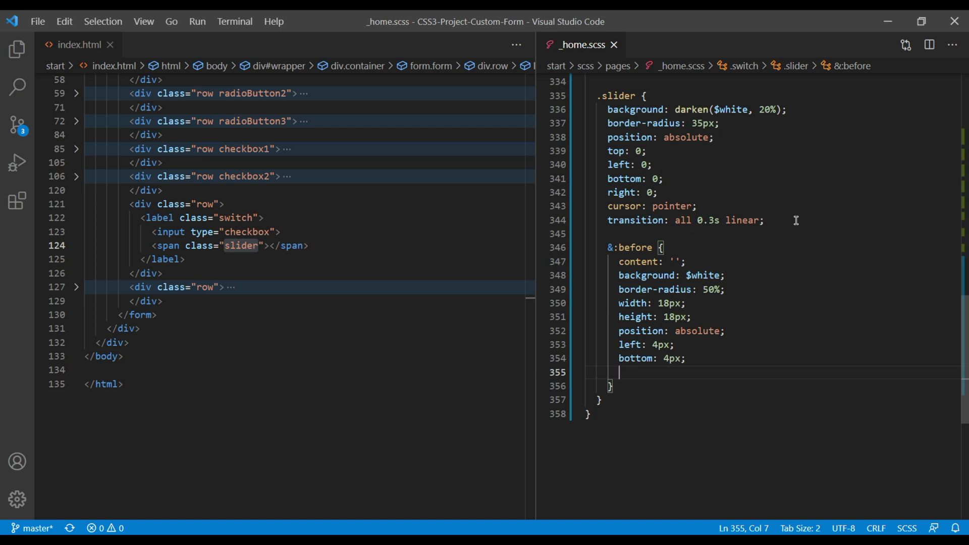
{"action": "type", "text": "transi"}
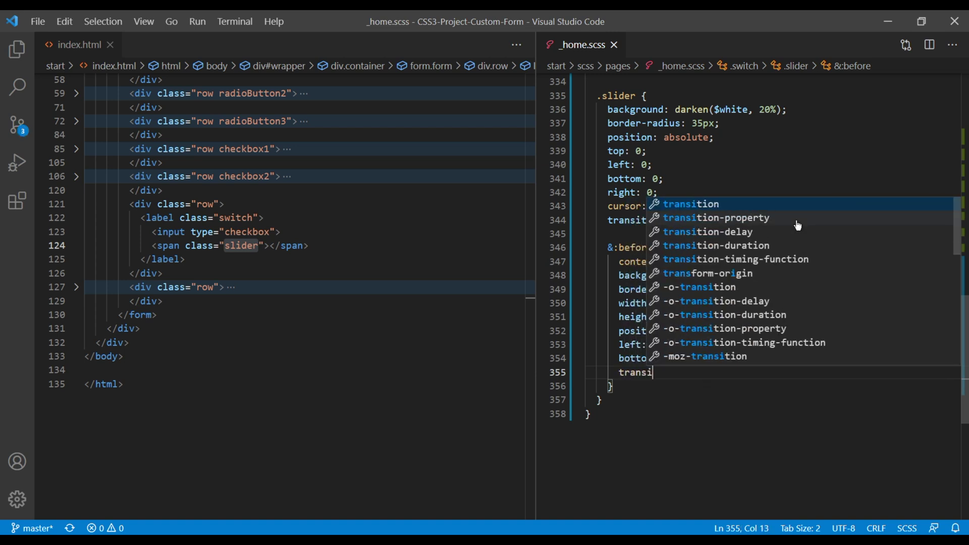
{"action": "type", "text": "tion:"}
{"action": "key", "text": "Return"}
{"action": "type", "text": "all "}
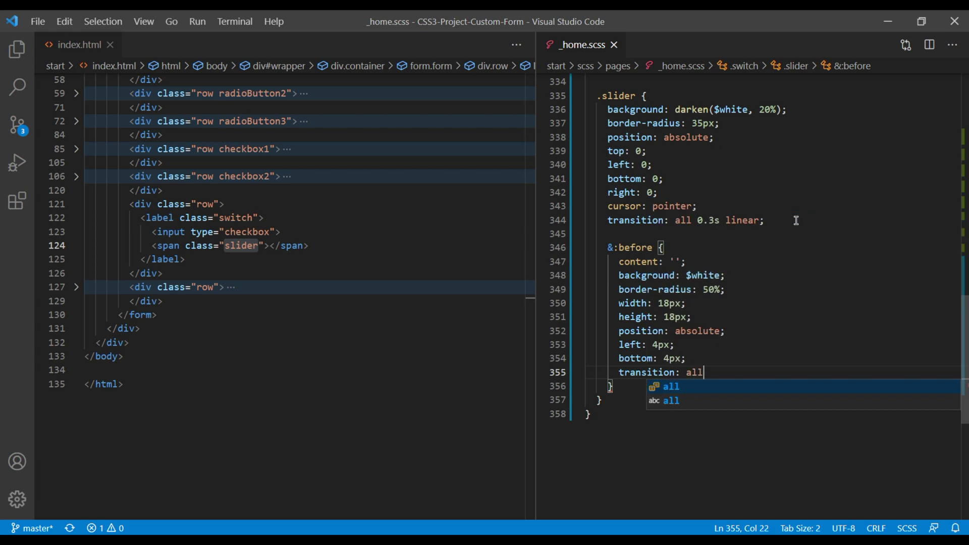
{"action": "type", "text": "0.3s linea"}
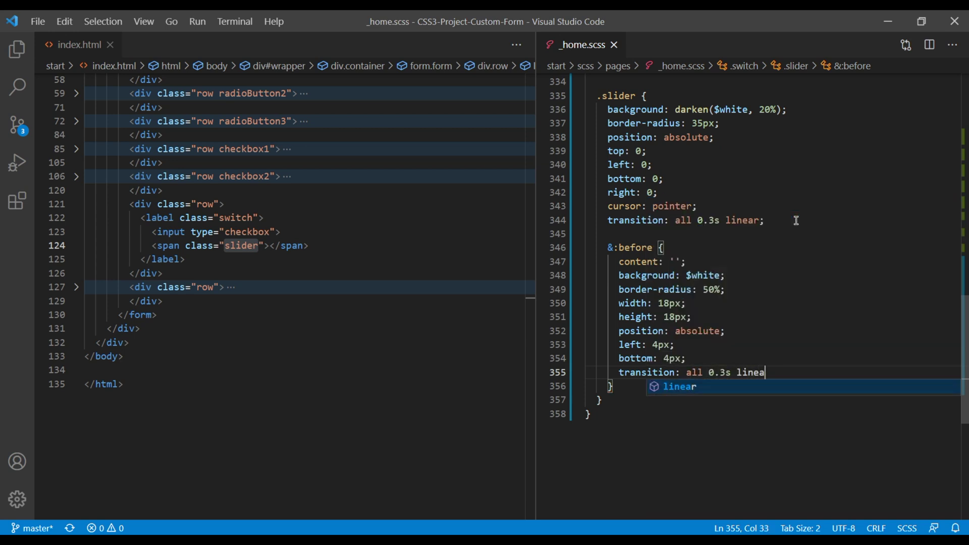
{"action": "type", "text": "r;"}
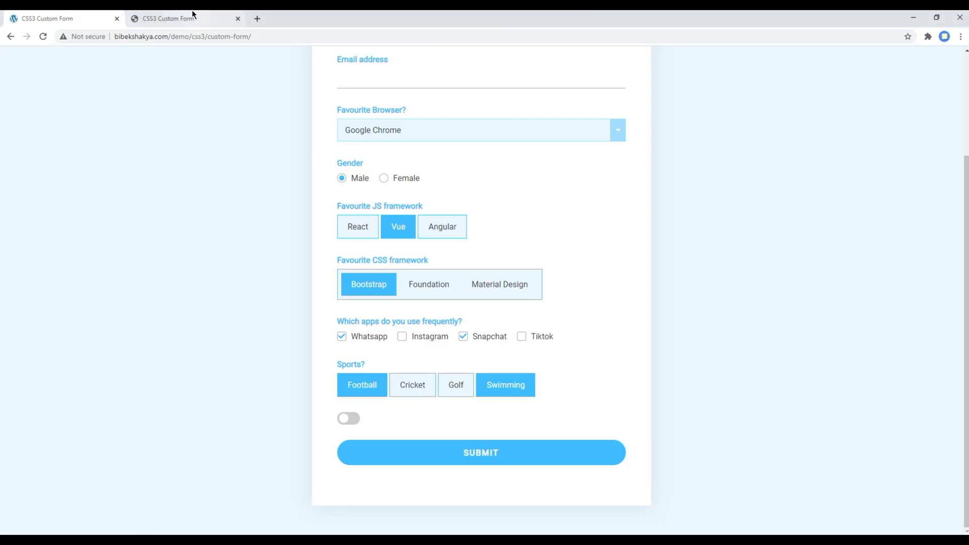
{"action": "left_click", "coordinate": [192, 16]}
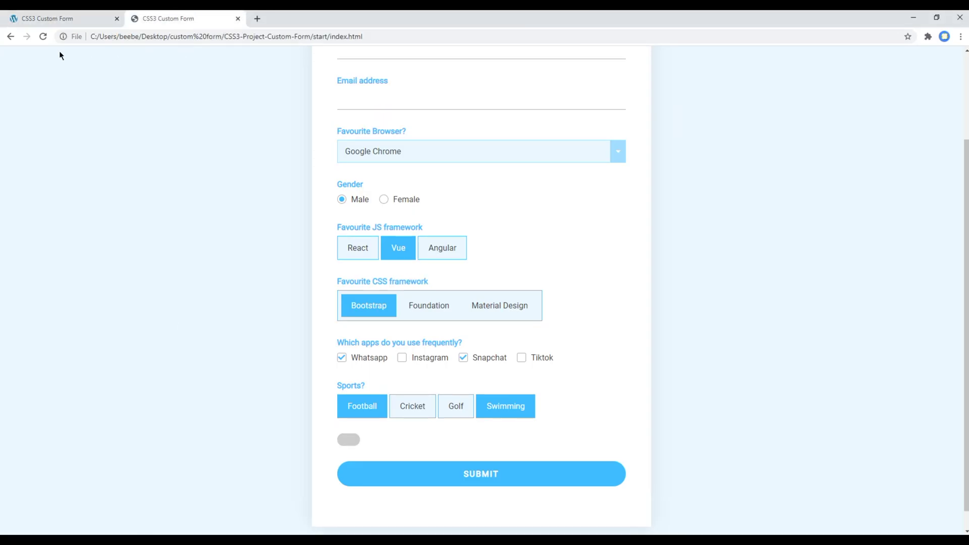
{"action": "left_click", "coordinate": [43, 36]}
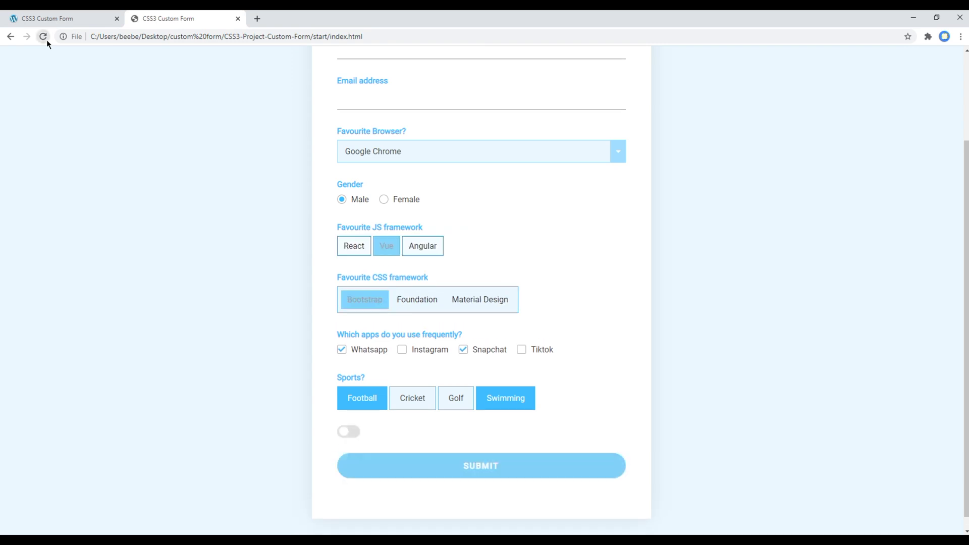
{"action": "left_click", "coordinate": [81, 13]}
{"action": "left_click", "coordinate": [174, 16]}
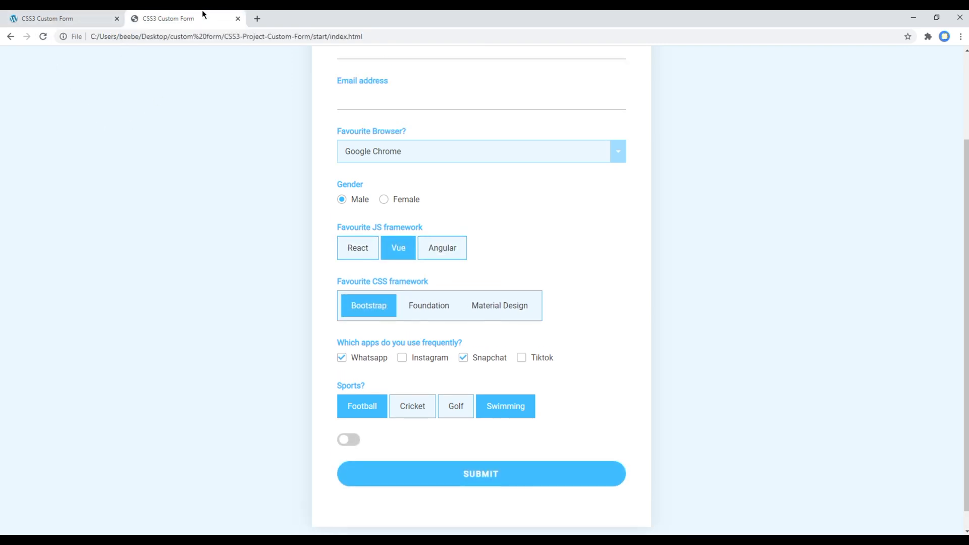
{"action": "left_click", "coordinate": [72, 12]}
{"action": "left_click", "coordinate": [185, 14]}
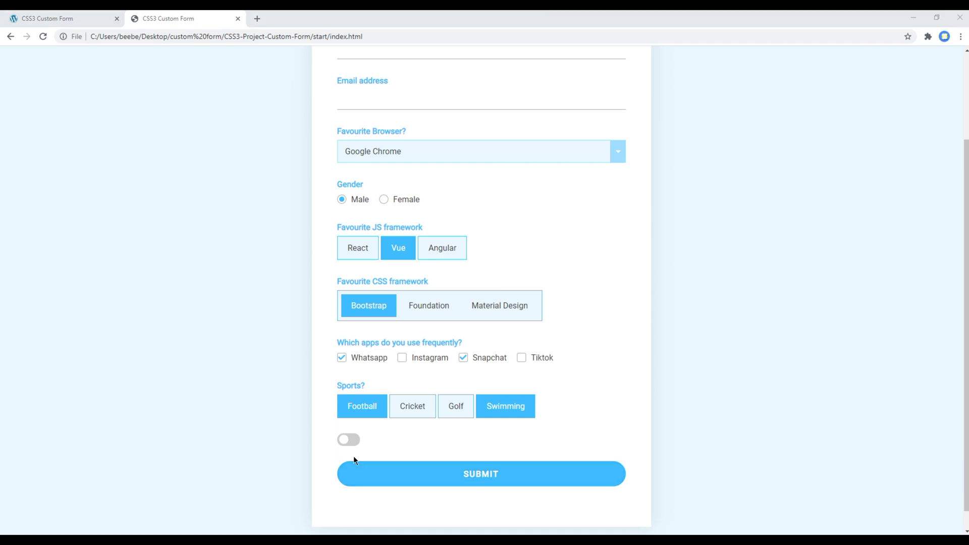
Inside the checkbox rule, add &:checked + .slider &:before with transform: translateX(18px)
{"action": "key", "text": "alt+Tab"}
{"action": "scroll", "coordinate": [783, 339], "scroll_direction": "up", "scroll_amount": 5}
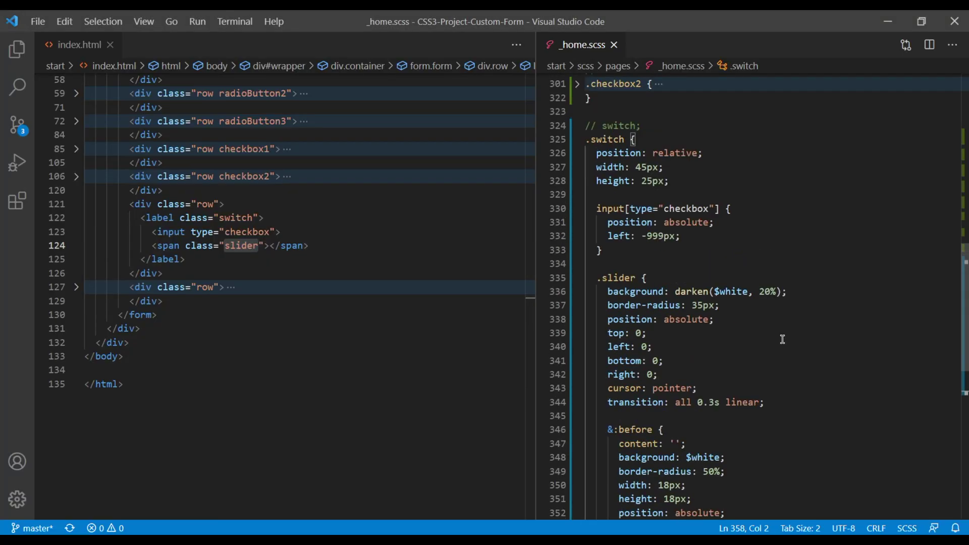
{"action": "left_click", "coordinate": [712, 239]}
{"action": "key", "text": "Return"}
{"action": "key", "text": "Return"}
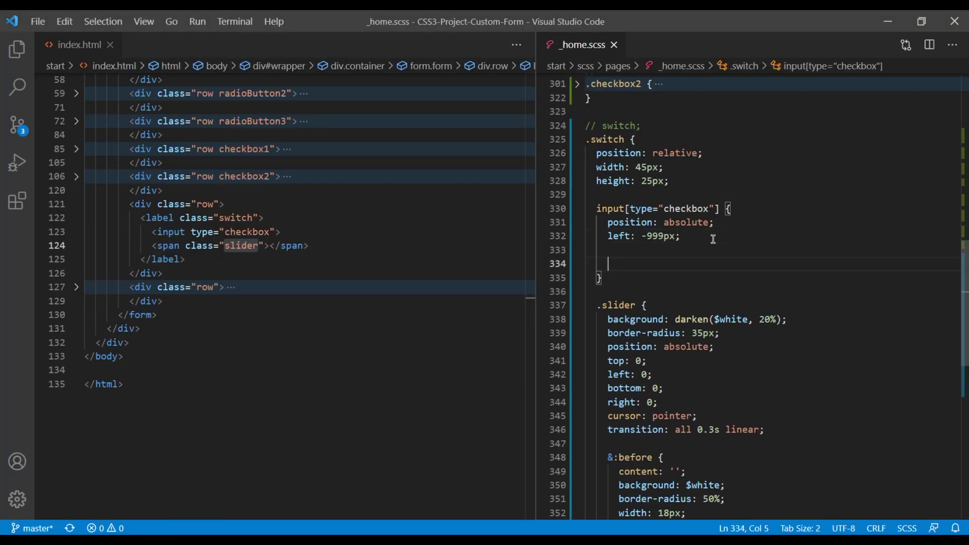
{"action": "type", "text": "&:checked"}
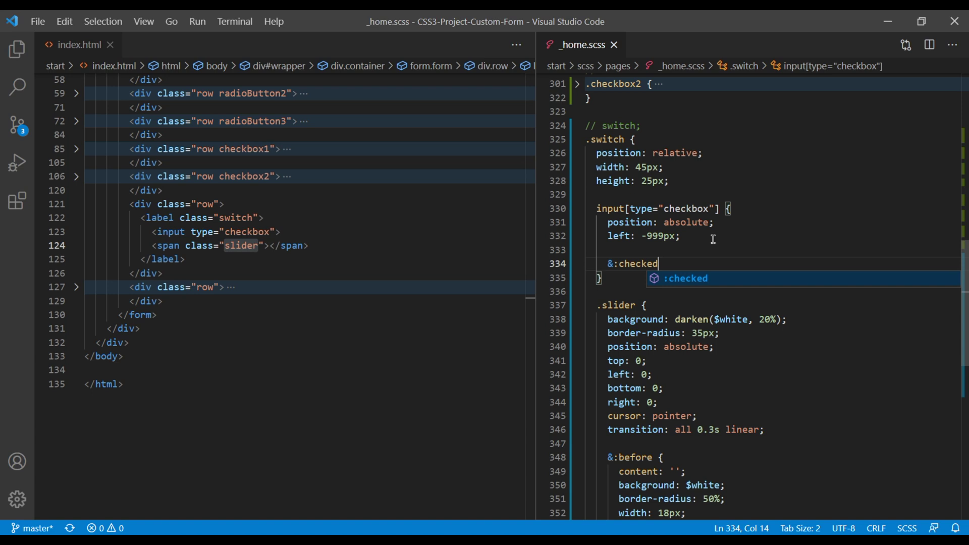
{"action": "type", "text": " {"}
{"action": "key", "text": "Return"}
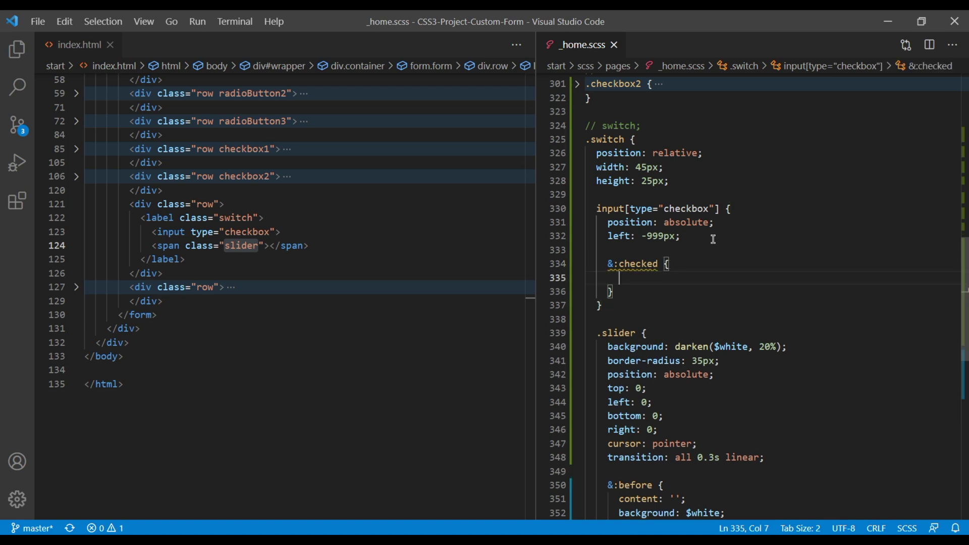
{"action": "type", "text": "+ .slider "}
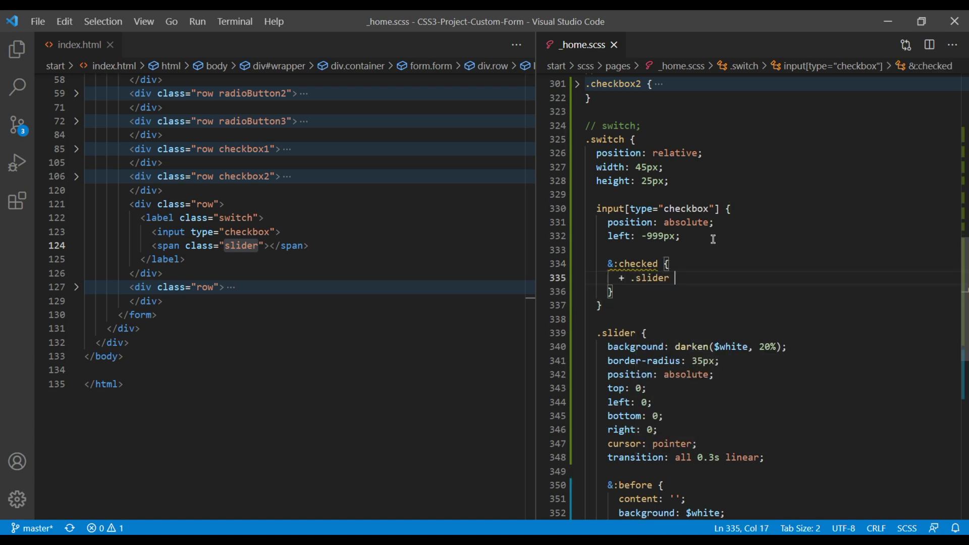
{"action": "type", "text": "{"}
{"action": "key", "text": "Return"}
{"action": "type", "text": "&"}
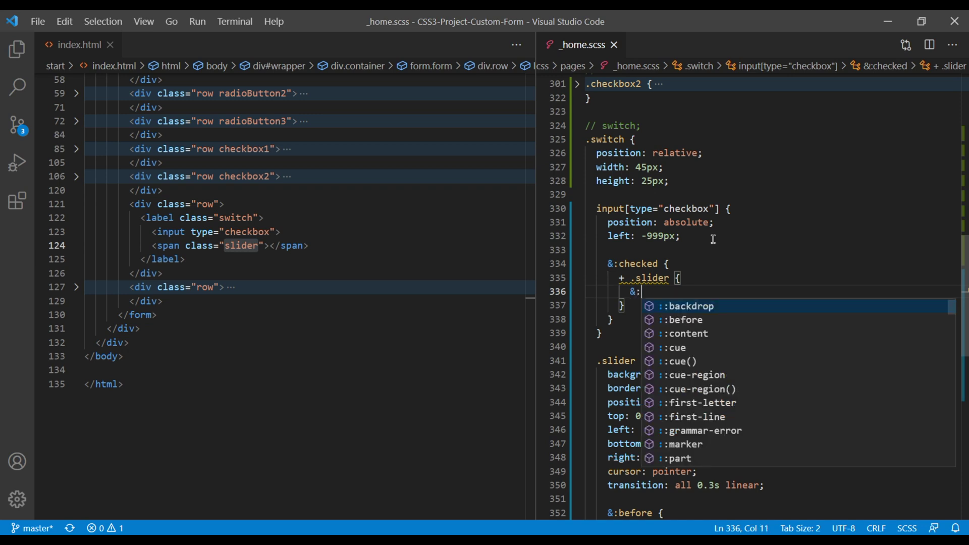
{"action": "type", "text": ":before {"}
{"action": "key", "text": "Return"}
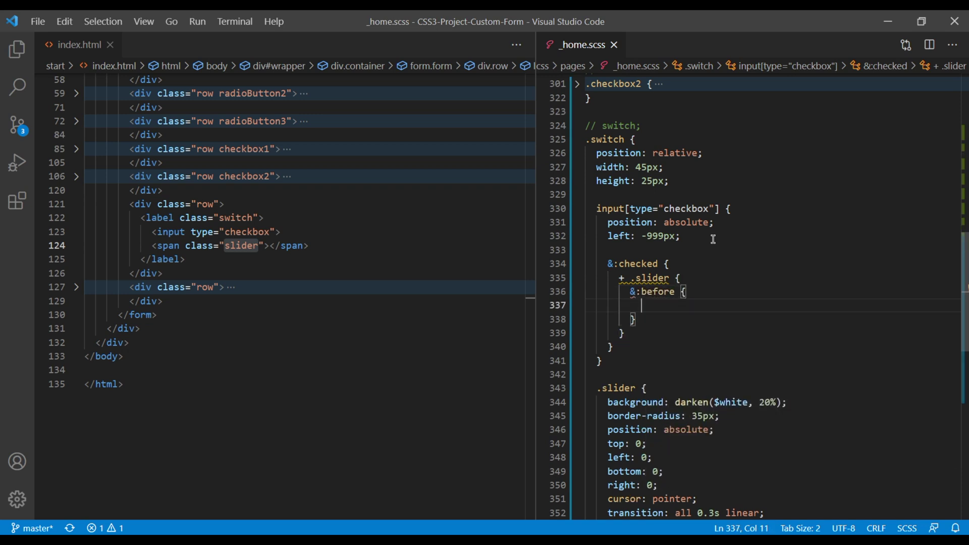
{"action": "type", "text": "transo"}
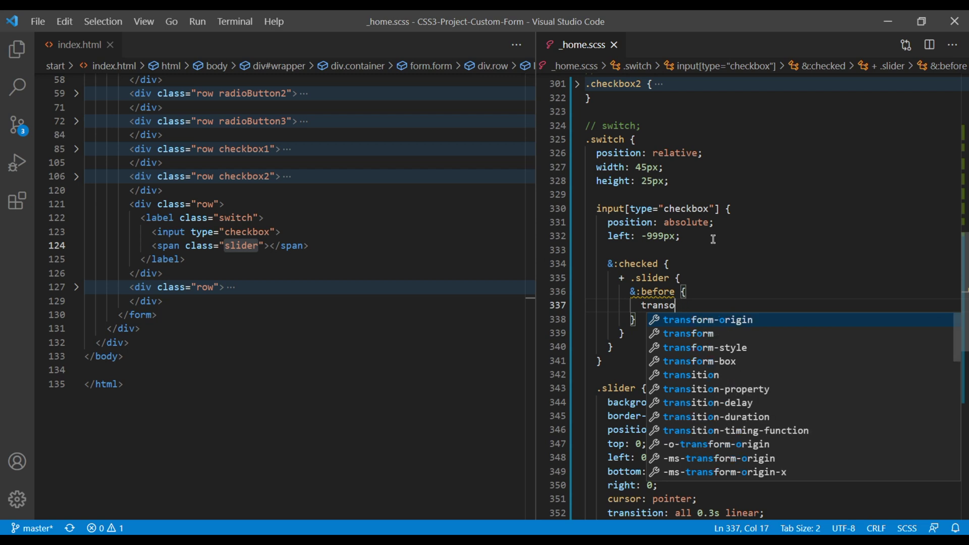
{"action": "key", "text": "BackSpace"}
{"action": "type", "text": "form"}
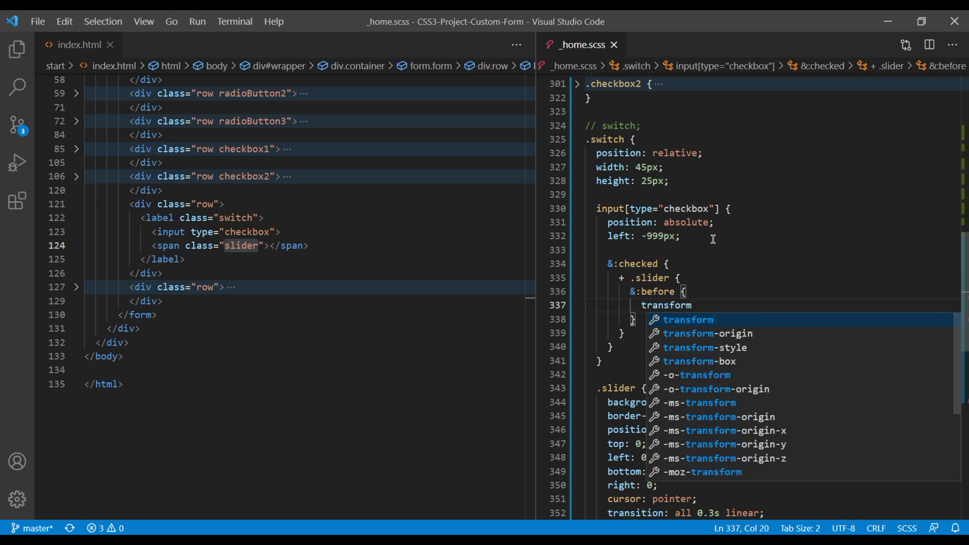
{"action": "type", "text": ": trans"}
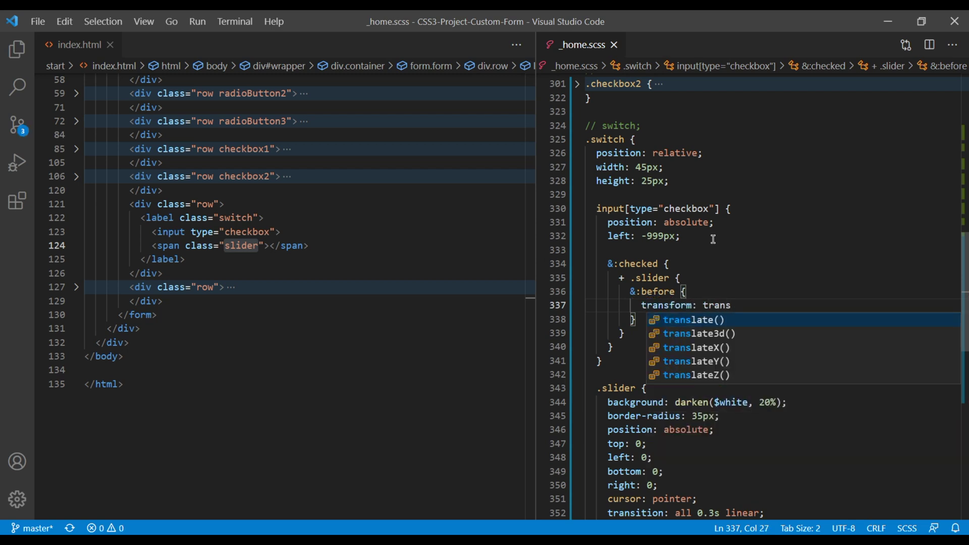
{"action": "key", "text": "Return"}
{"action": "type", "text": "1"}
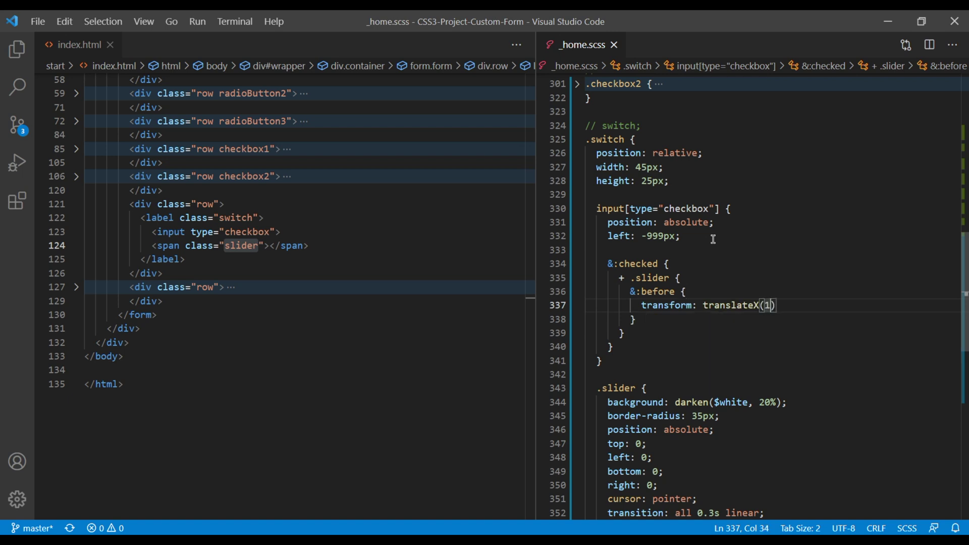
{"action": "type", "text": "8px"}
{"action": "key", "text": "End"}
{"action": "type", "text": ";"}
{"action": "left_click", "coordinate": [783, 336]}
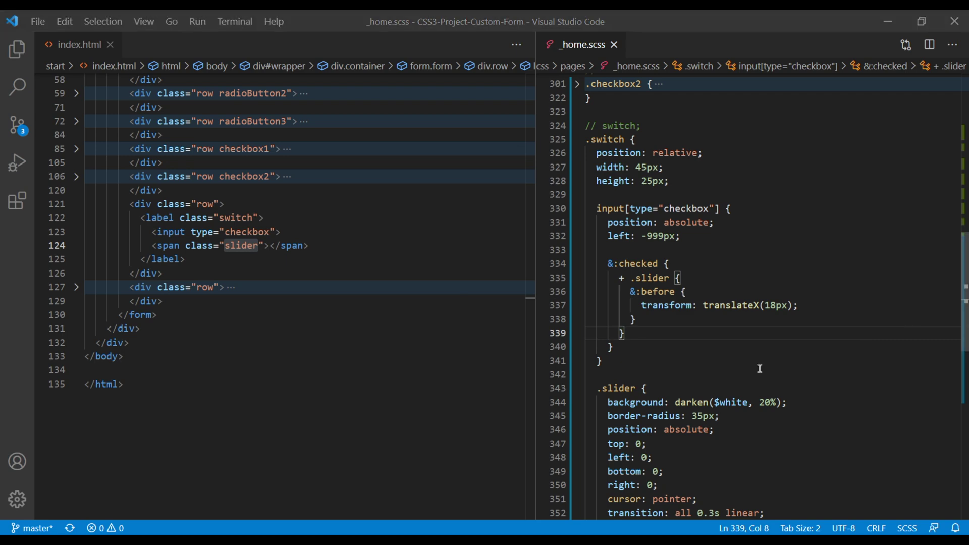
{"action": "key", "text": "alt+Tab"}
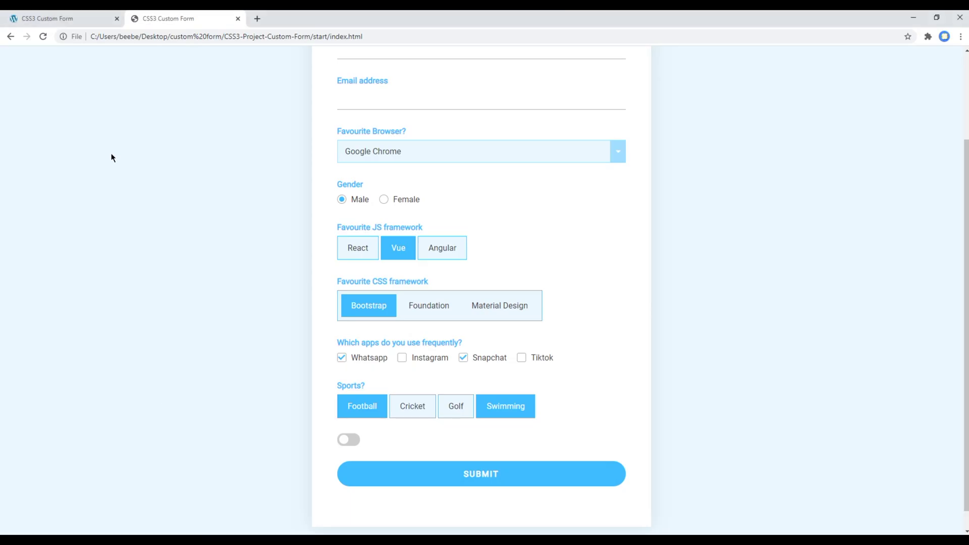
Reload the local form and turn its toggle on, then check the demo's blue toggle
{"action": "left_click", "coordinate": [43, 35]}
{"action": "scroll", "coordinate": [488, 444], "scroll_direction": "down", "scroll_amount": 3}
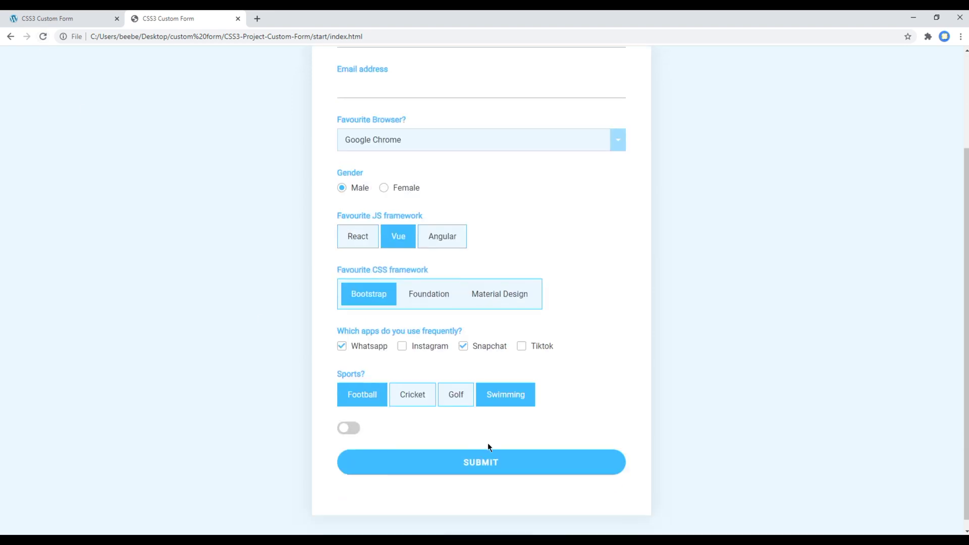
{"action": "left_click", "coordinate": [348, 421]}
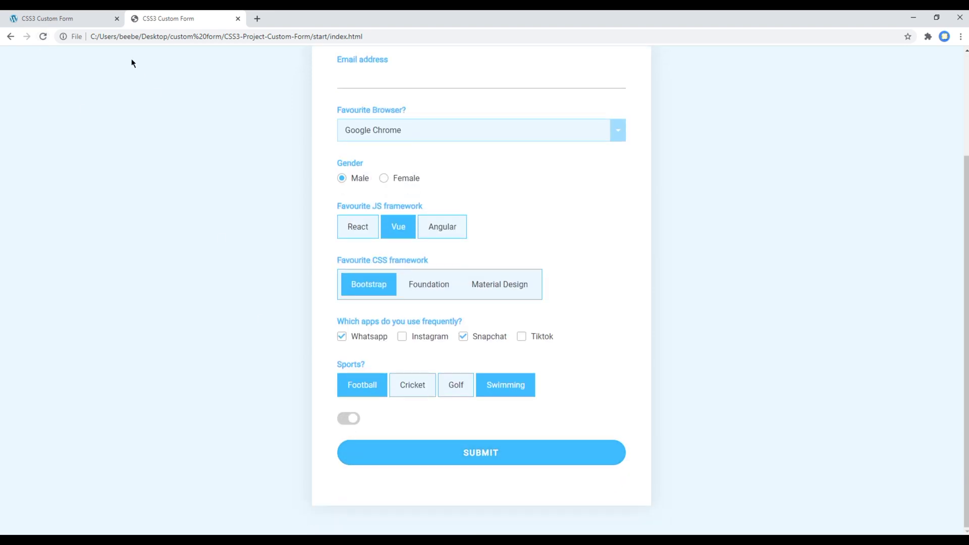
{"action": "key", "text": "ctrl+shift+Tab"}
{"action": "left_click", "coordinate": [348, 422]}
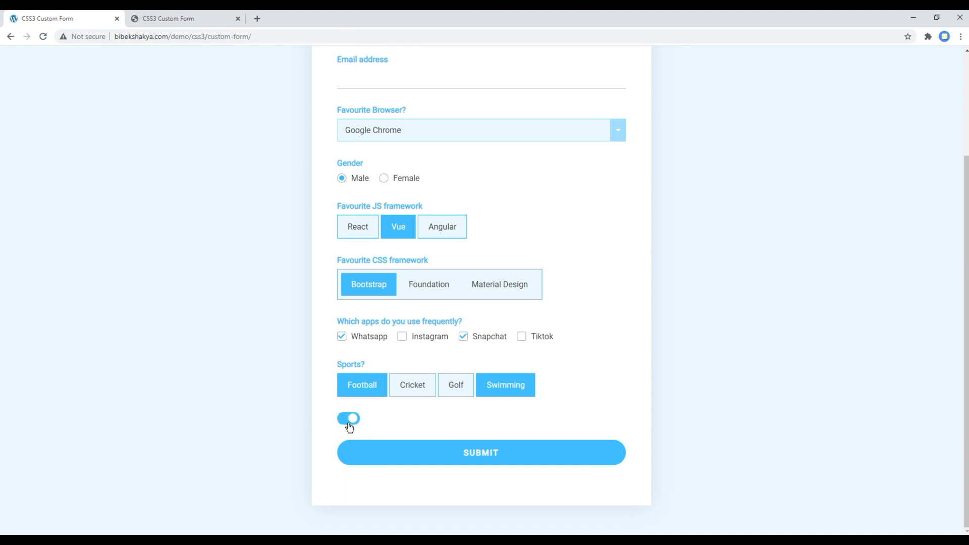
{"action": "left_click", "coordinate": [348, 422]}
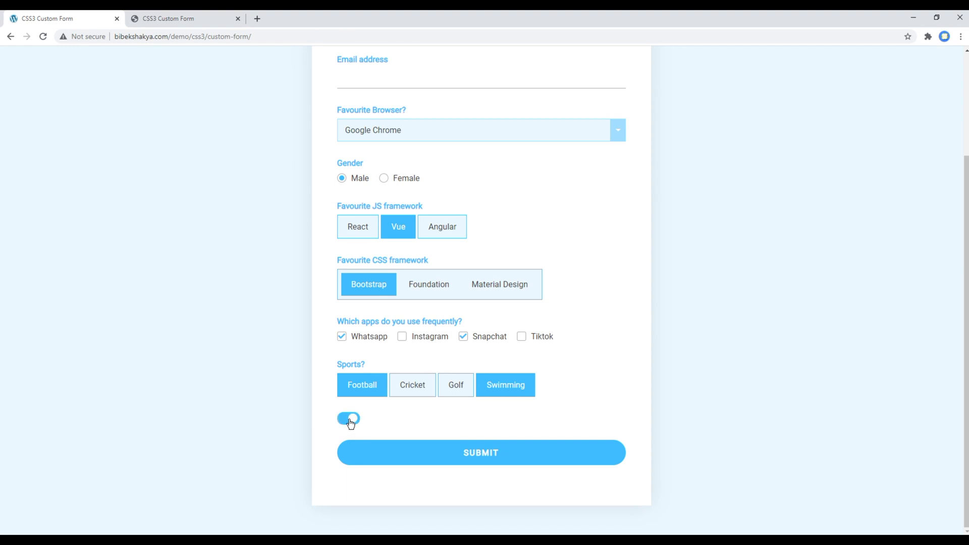
{"action": "left_click", "coordinate": [190, 17]}
Add background: $primaryColor above &:before in the checked slider block, fixing its spelling, and save
{"action": "key", "text": "alt+Tab"}
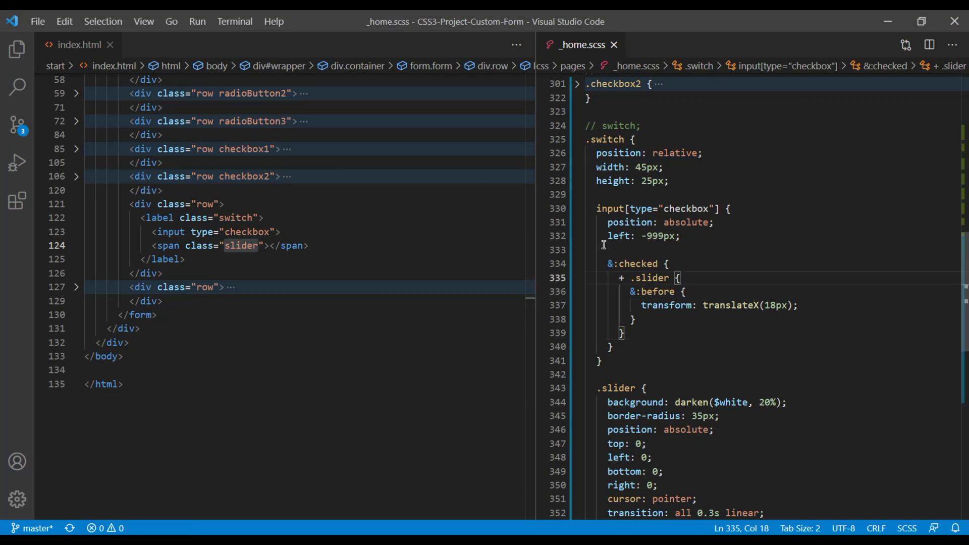
{"action": "key", "text": "Return"}
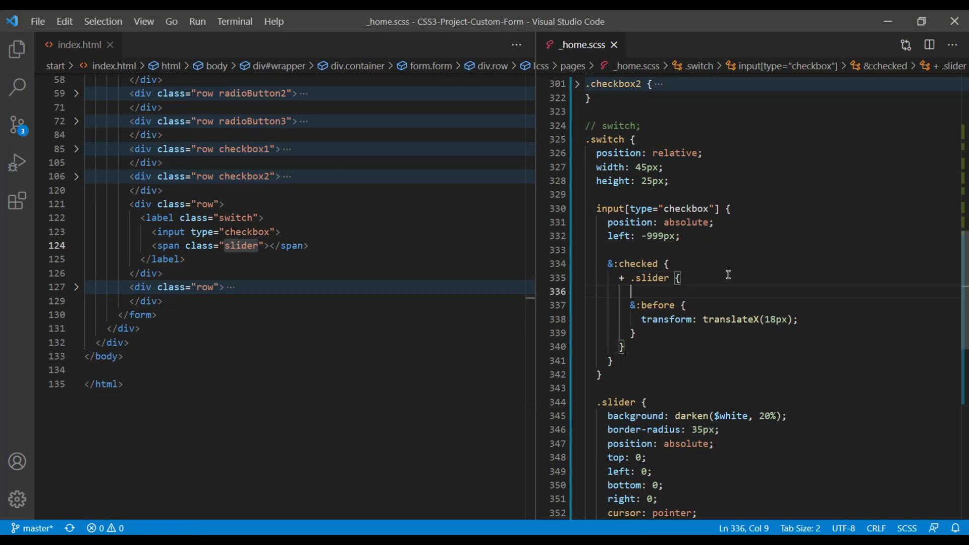
{"action": "type", "text": "bac"}
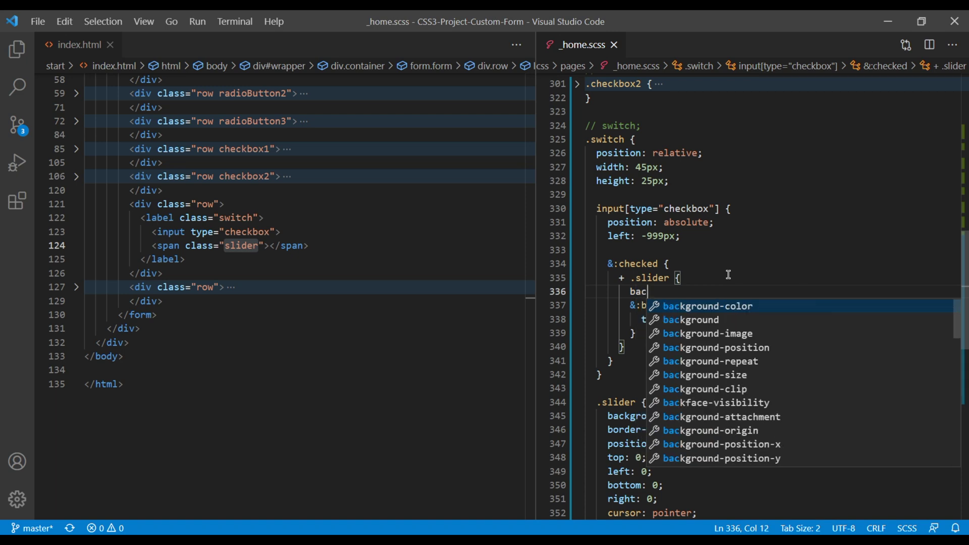
{"action": "type", "text": "grou"}
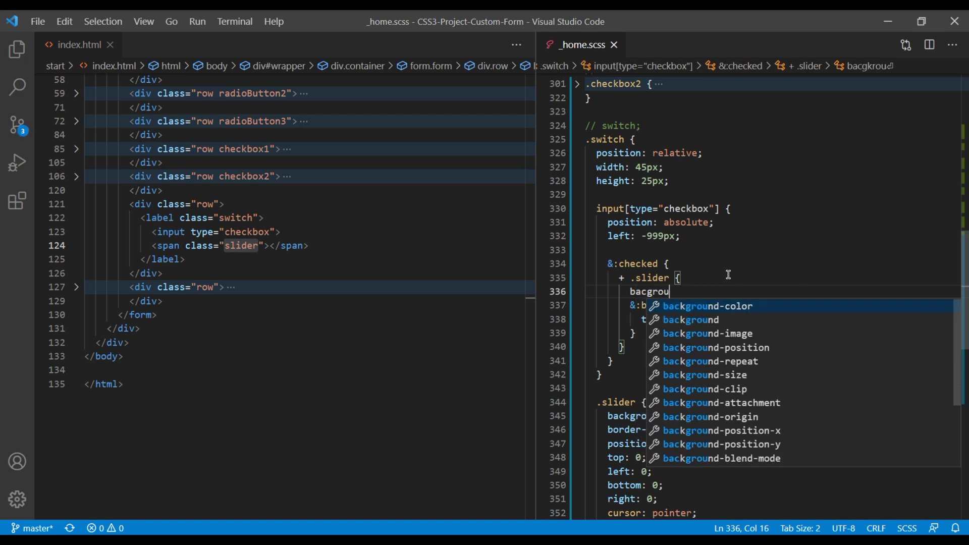
{"action": "type", "text": "nd: "}
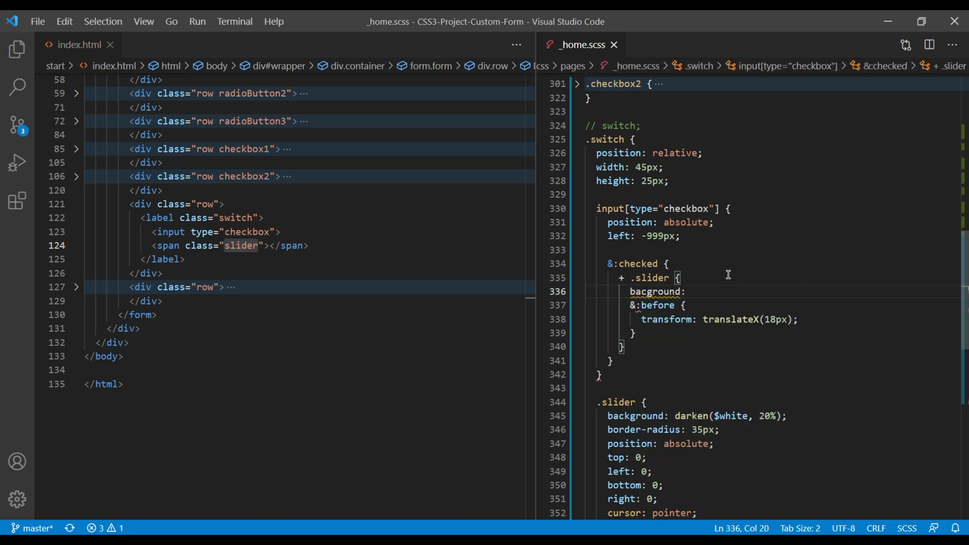
{"action": "type", "text": "$pri"}
{"action": "key", "text": "Return"}
{"action": "type", "text": ";"}
{"action": "key", "text": "Return"}
{"action": "key", "text": "Up"}
{"action": "key", "text": "Right"}
{"action": "key", "text": "Right"}
{"action": "key", "text": "Right"}
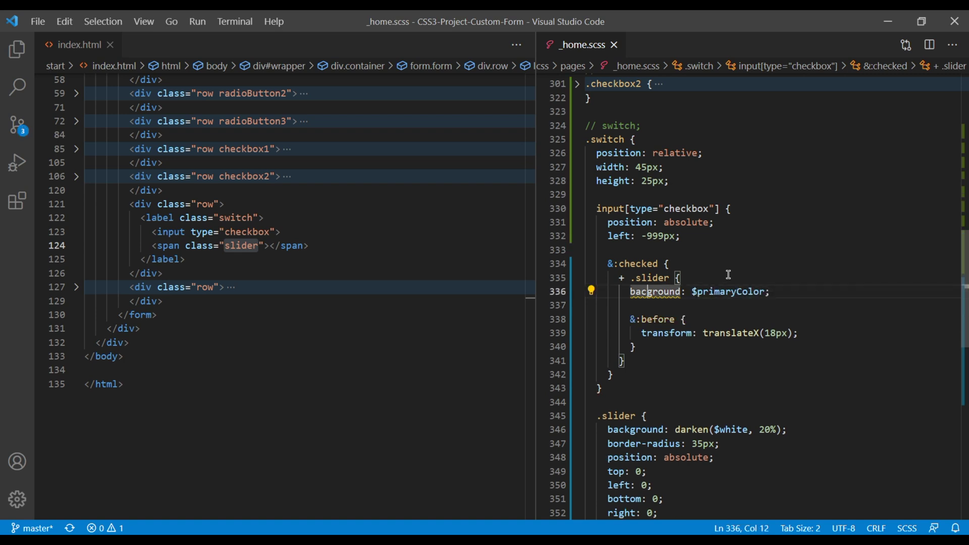
{"action": "type", "text": "k"}
{"action": "key", "text": "Right"}
{"action": "key", "text": "Right"}
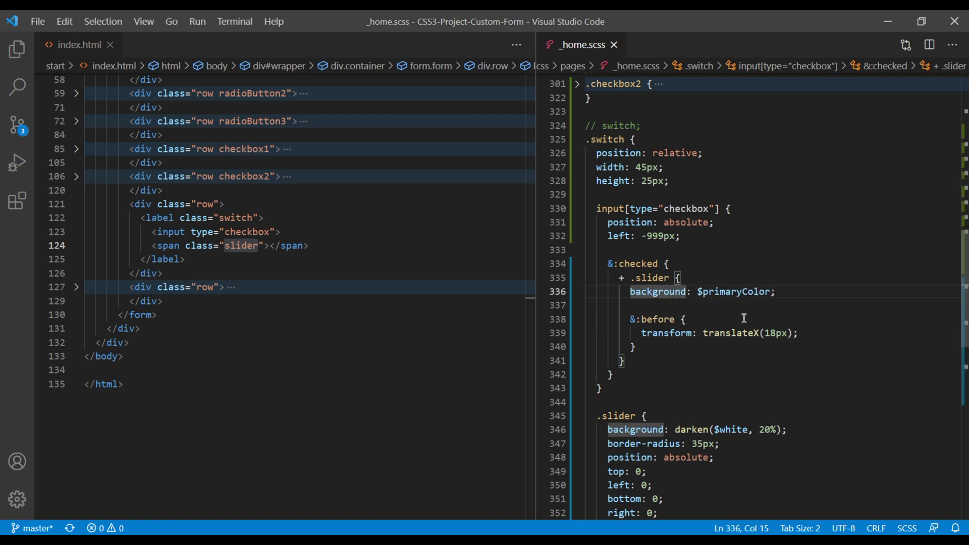
{"action": "left_click", "coordinate": [744, 319]}
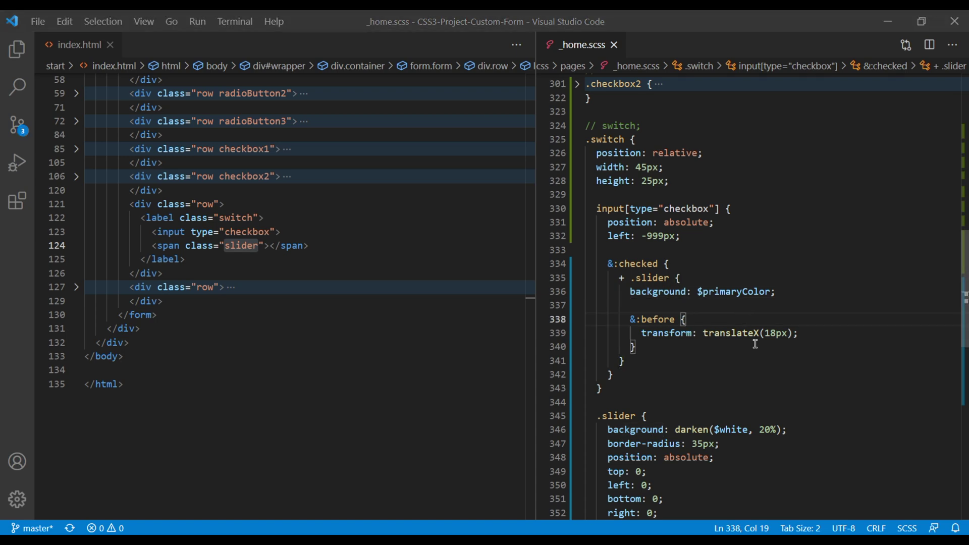
{"action": "key", "text": "alt+Tab"}
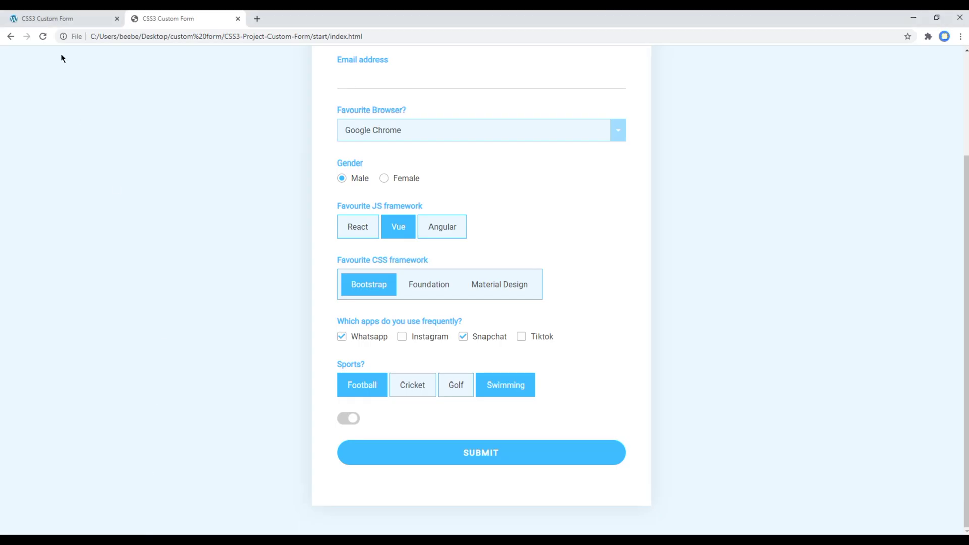
Reload the form in Chrome and toggle the switch to check its blue track and right-slid knob
{"action": "left_click", "coordinate": [43, 35]}
{"action": "left_click", "coordinate": [349, 420]}
{"action": "left_click", "coordinate": [349, 421]}
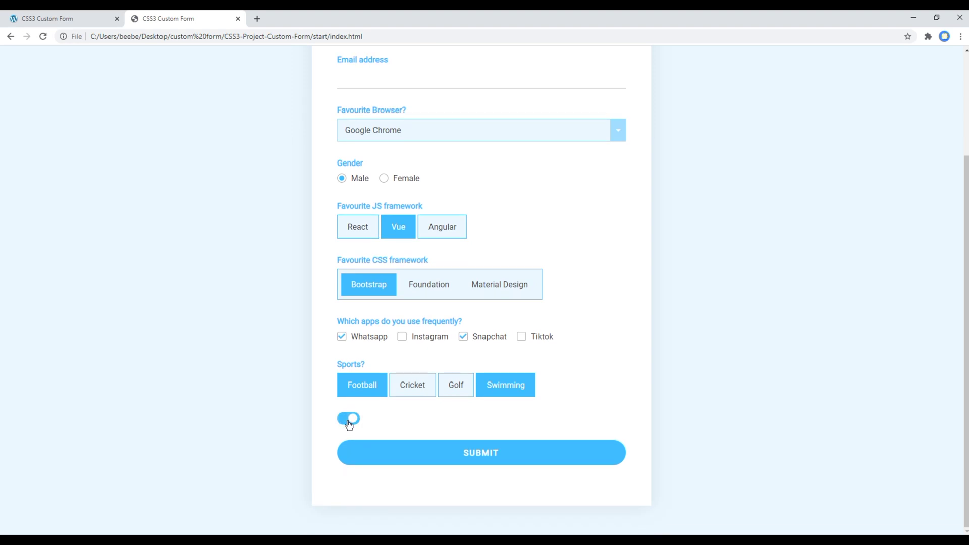